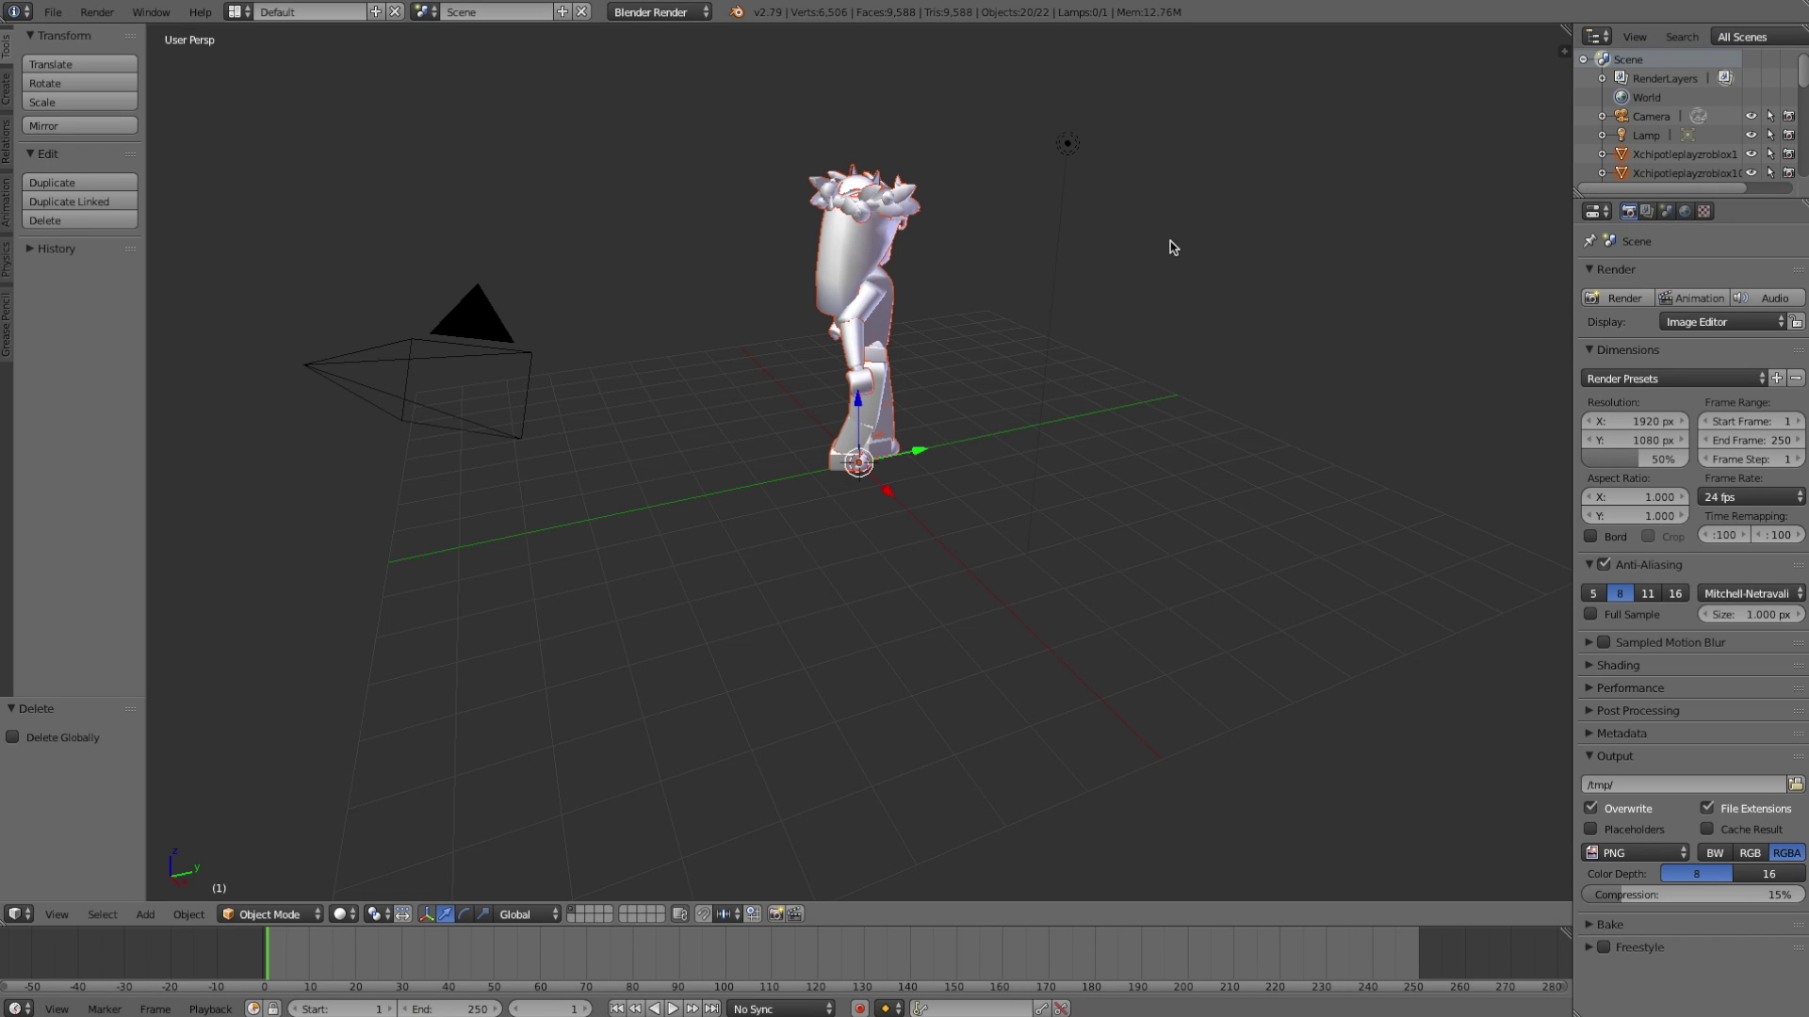
# Step: Orbit to the avatar's other side and open the viewport's display settings panel
pyautogui.press('KP_4')
pyautogui.press('KP_4')
pyautogui.press('KP_4')
pyautogui.press('KP_4')
pyautogui.press('KP_4')
pyautogui.press('KP_4')
pyautogui.press('KP_4')
pyautogui.press('KP_4')
pyautogui.press('KP_4')
pyautogui.press('KP_4')
pyautogui.press('KP_4')
pyautogui.press('KP_4')
pyautogui.press('KP_4')
pyautogui.press('KP_4')
pyautogui.press('KP_4')
pyautogui.press('KP_4')
pyautogui.press('KP_4')
pyautogui.press('KP_4')
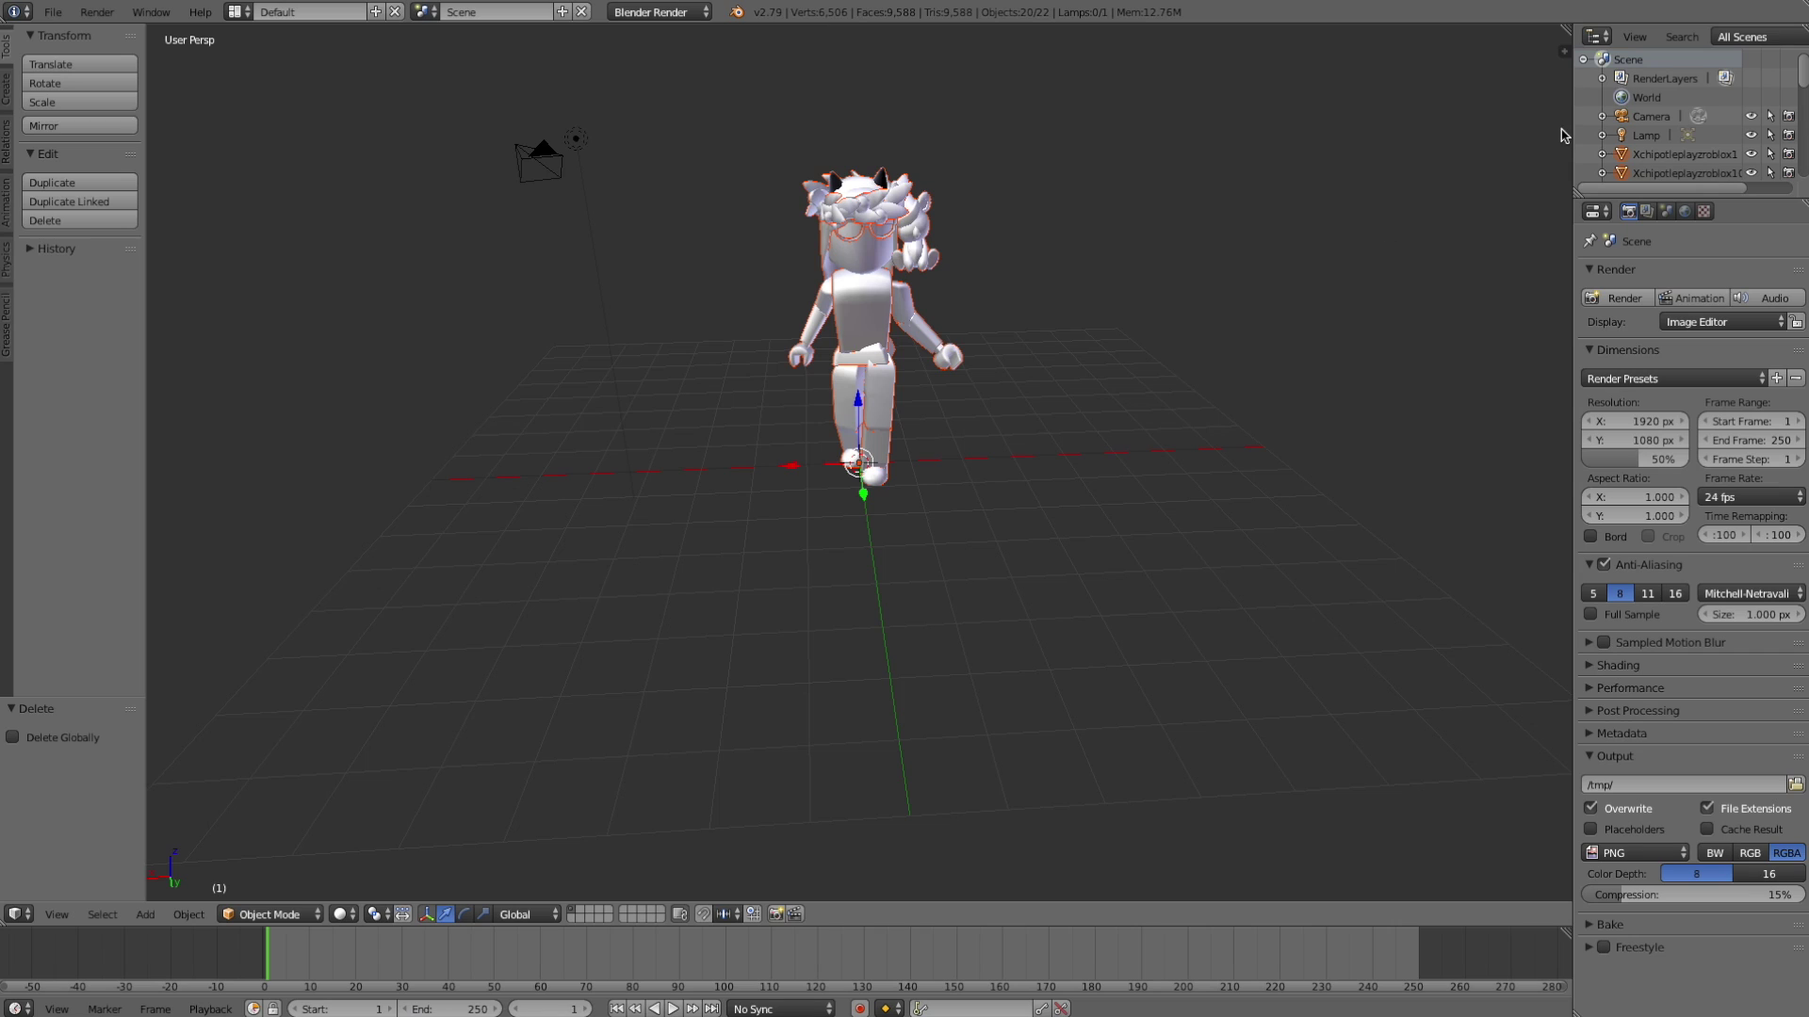
pyautogui.click(1564, 52)
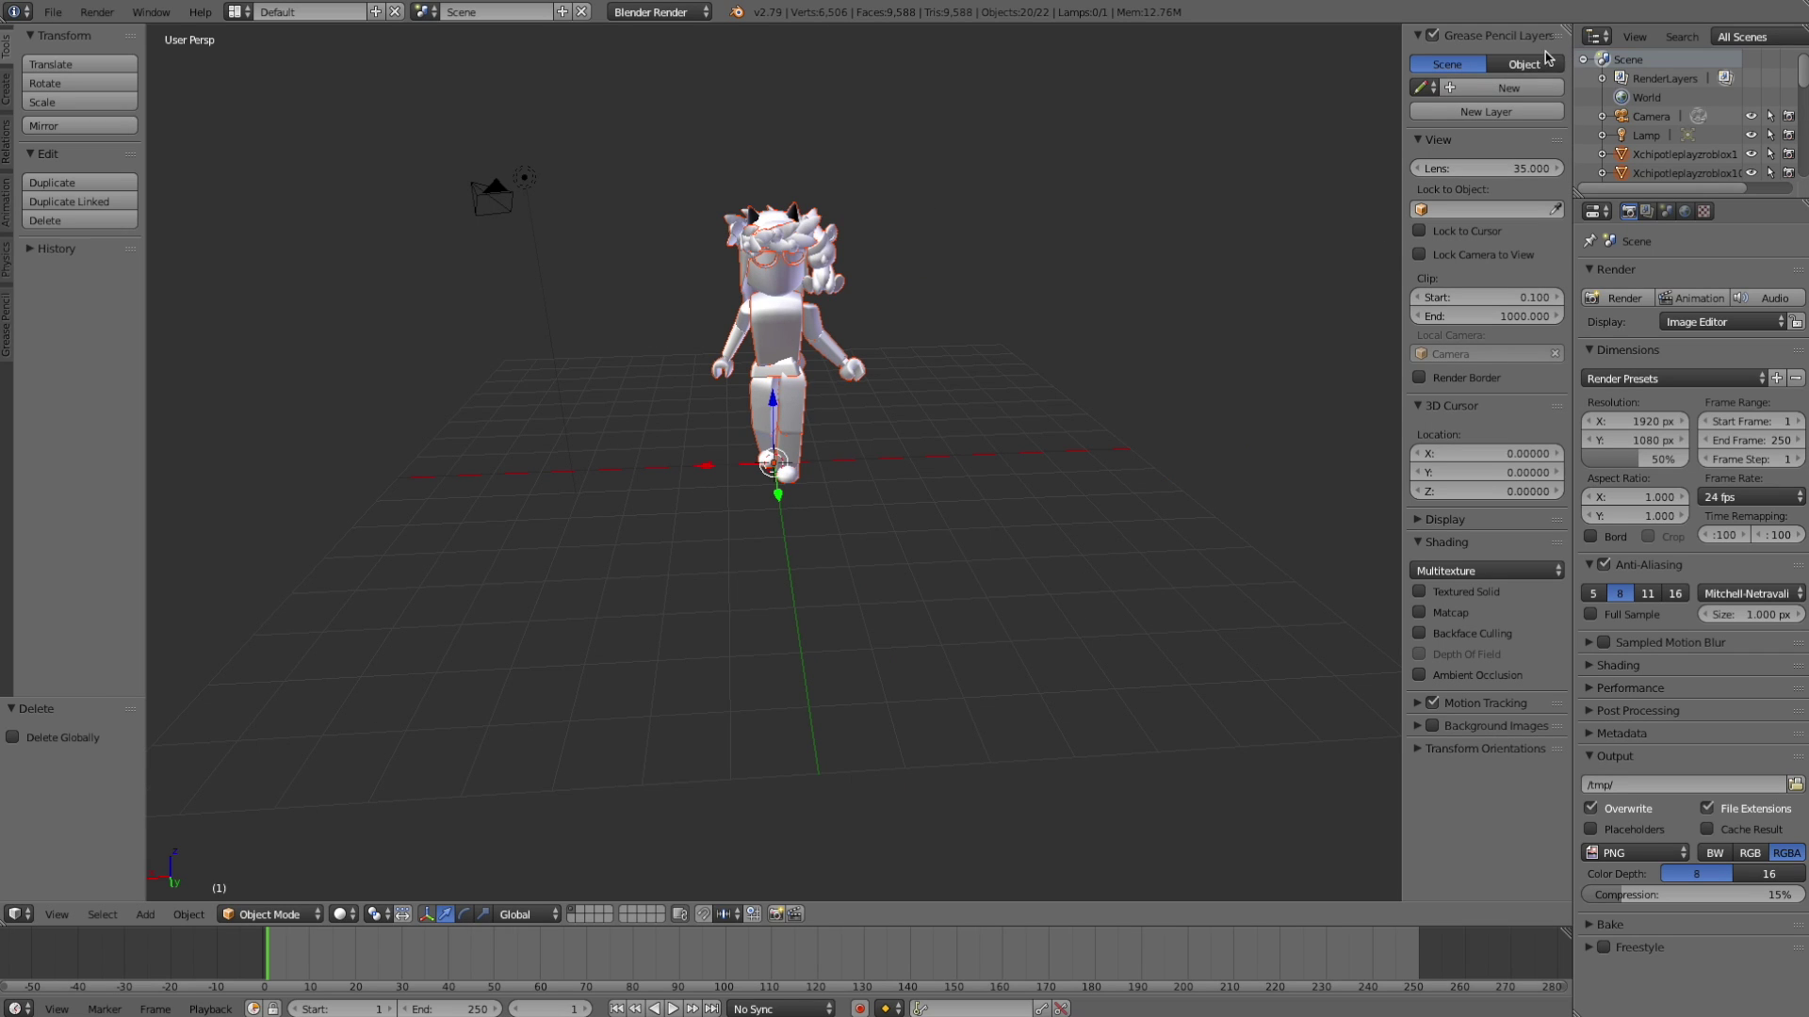
# Step: Turn on Textured Solid, tilt the view down, and move the avatar 6.638 along Y
pyautogui.click(1419, 592)
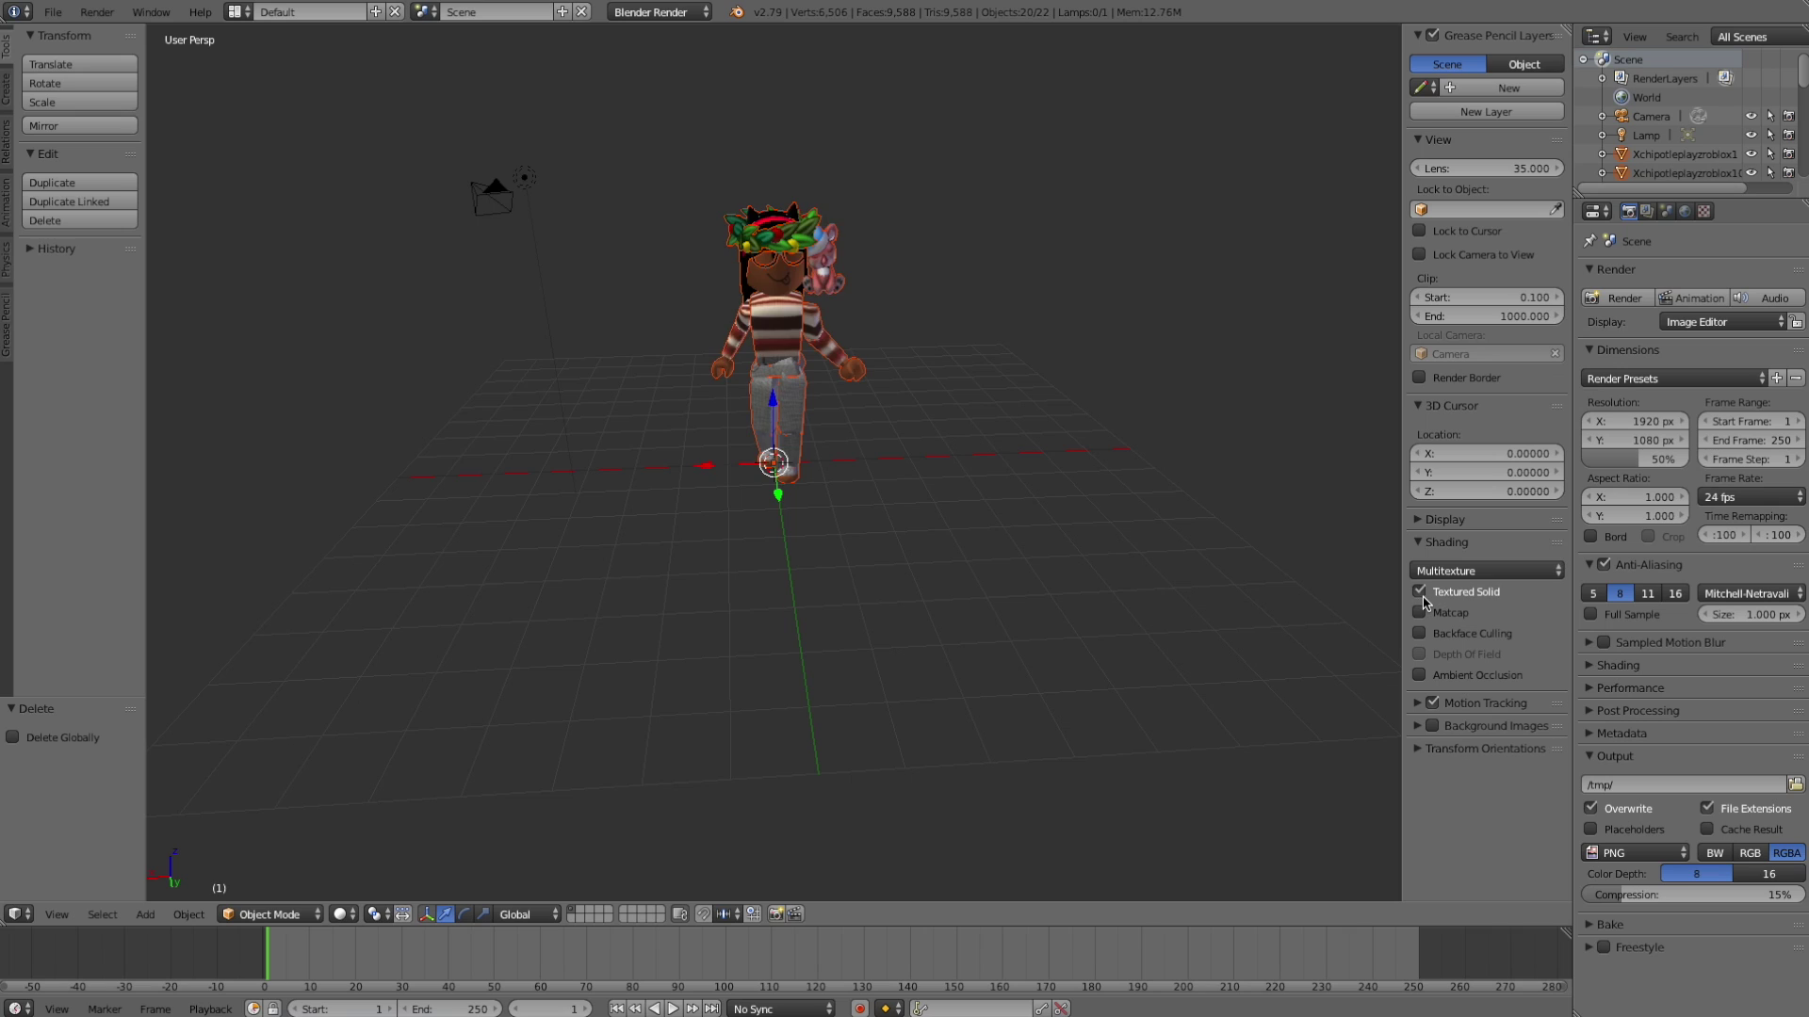
pyautogui.moveTo(1193, 339); pyautogui.dragTo(1185, 213, button='middle')
pyautogui.moveTo(778, 488); pyautogui.dragTo(771, 650)
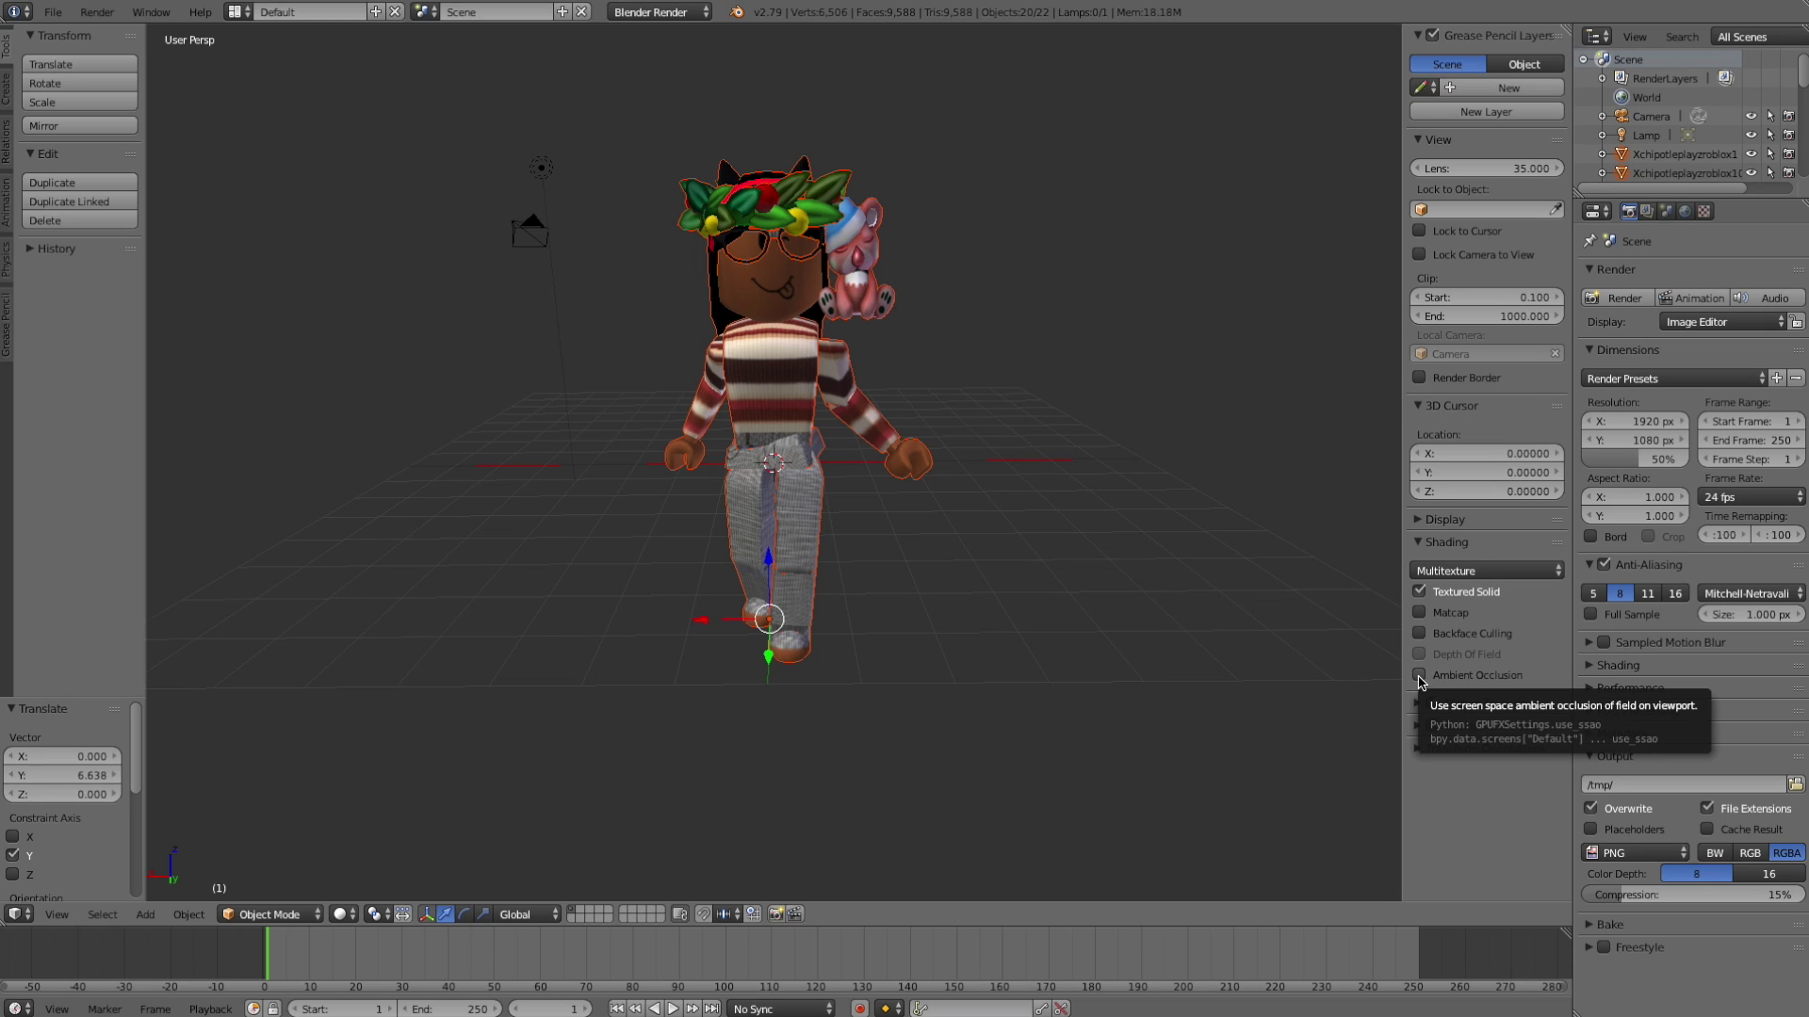
# Step: Toggle viewport Ambient Occlusion several times, leaving it enabled on the textured avatar
pyautogui.click(1419, 676)
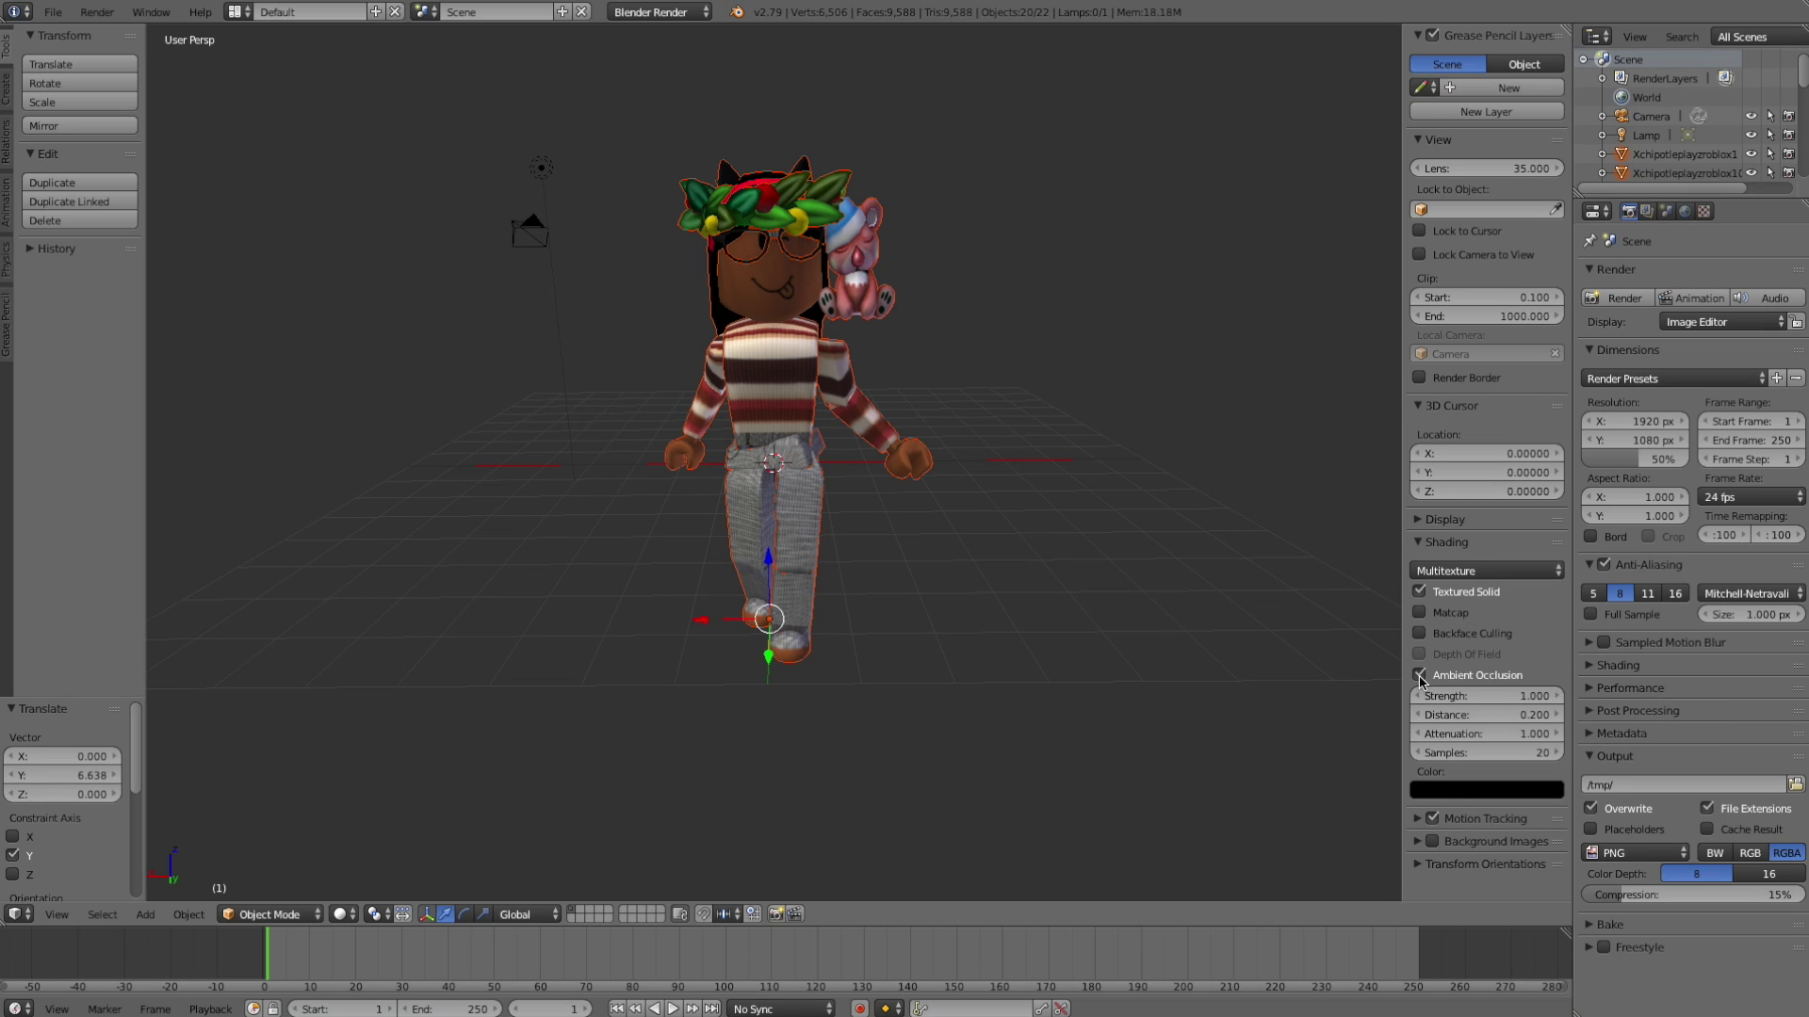
pyautogui.click(1419, 676)
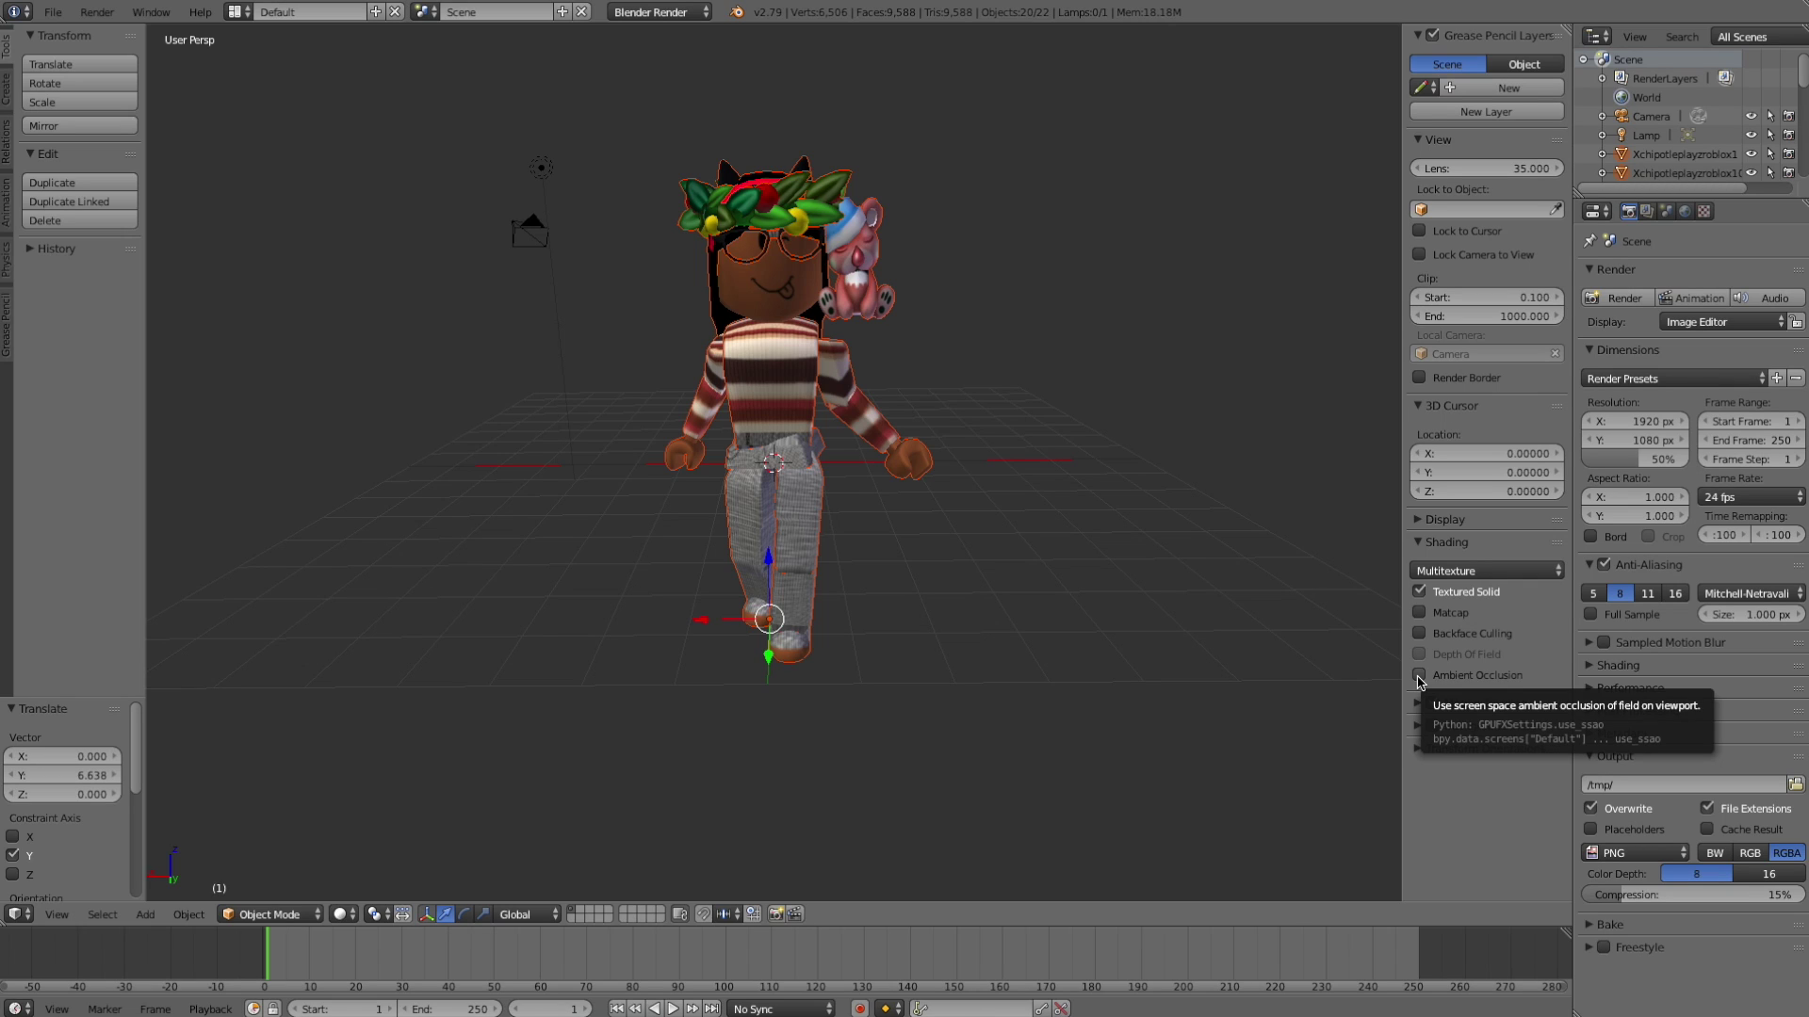
pyautogui.click(1419, 676)
pyautogui.click(1419, 676)
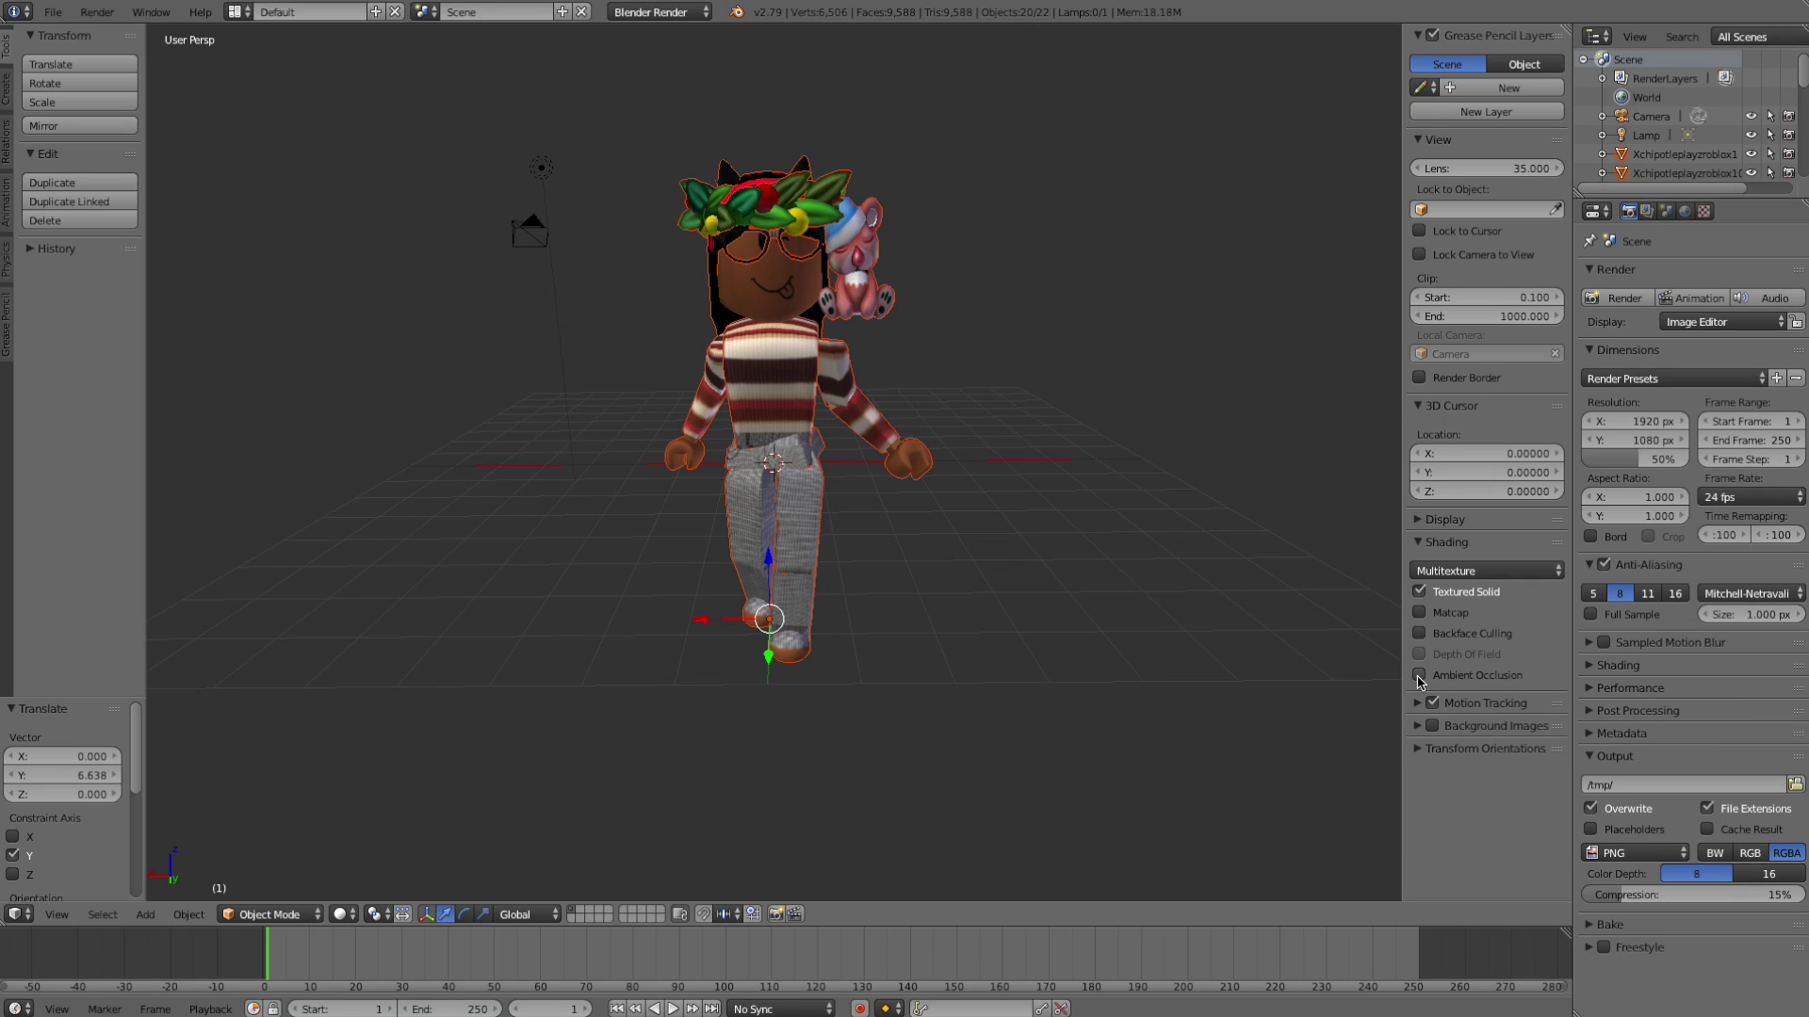
pyautogui.click(1420, 676)
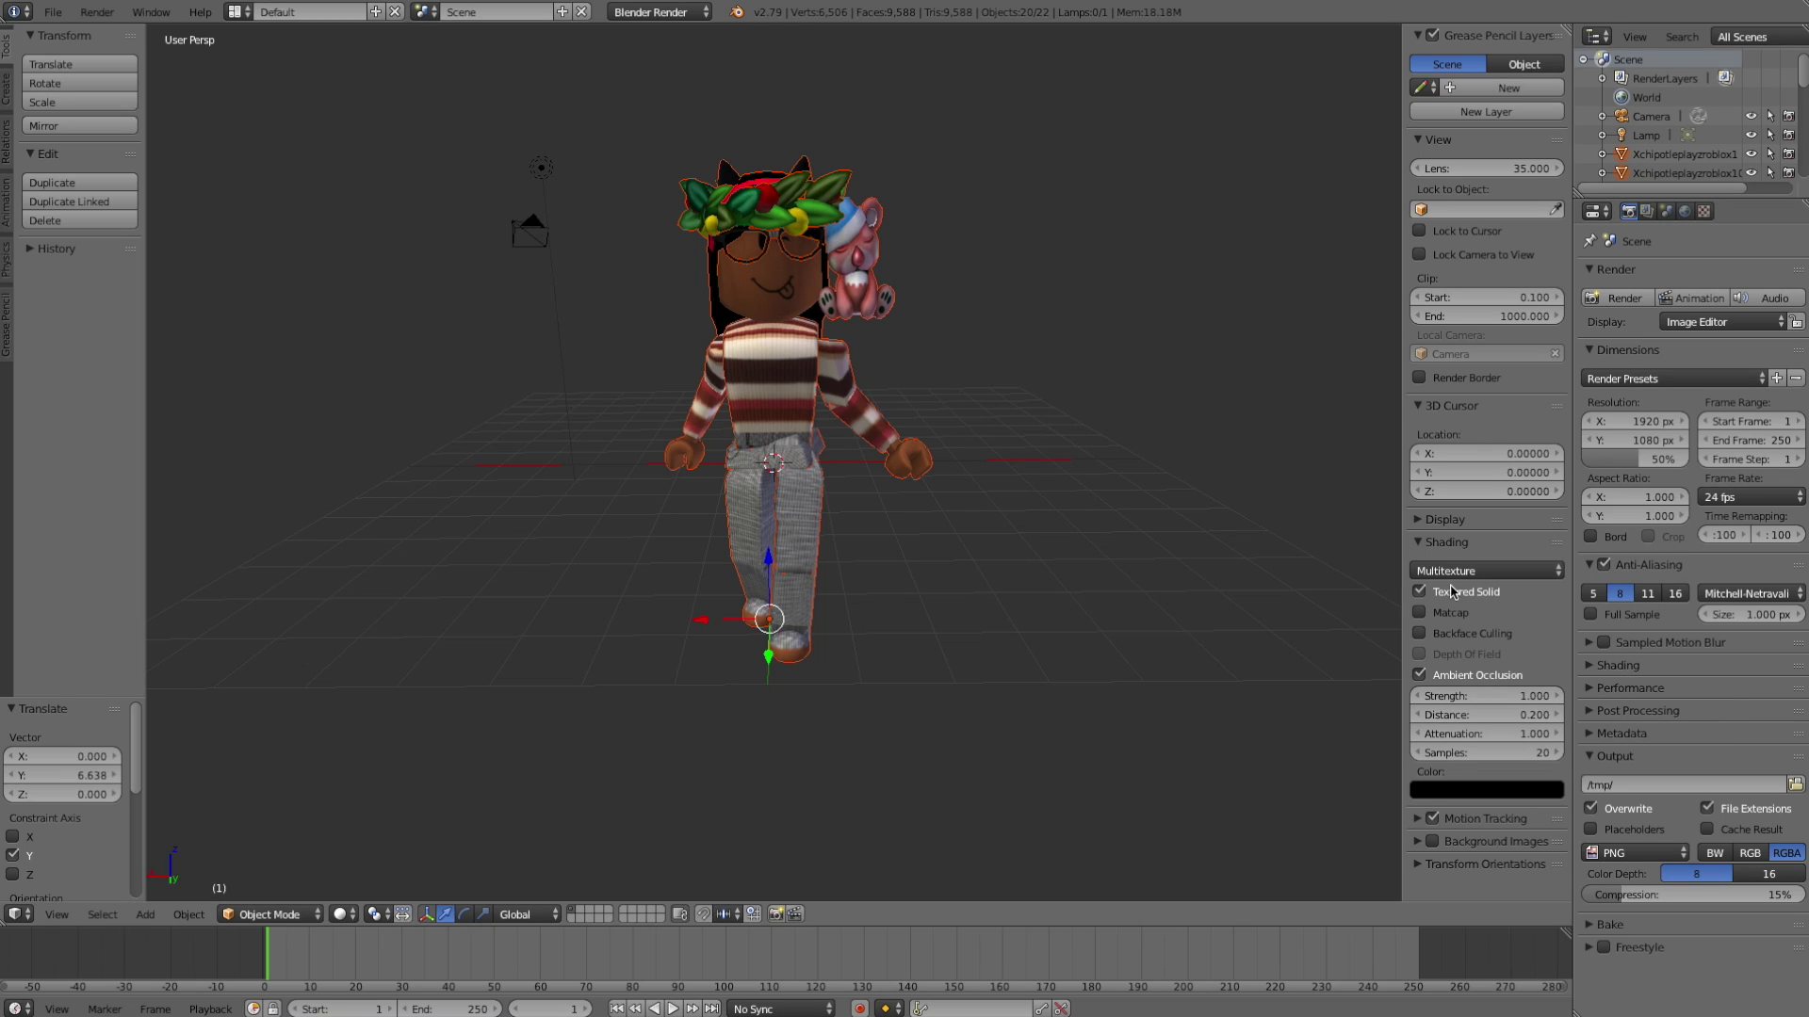
# Step: Expand the render Shading section and change Alpha from Sky to Transparent
pyautogui.click(1631, 667)
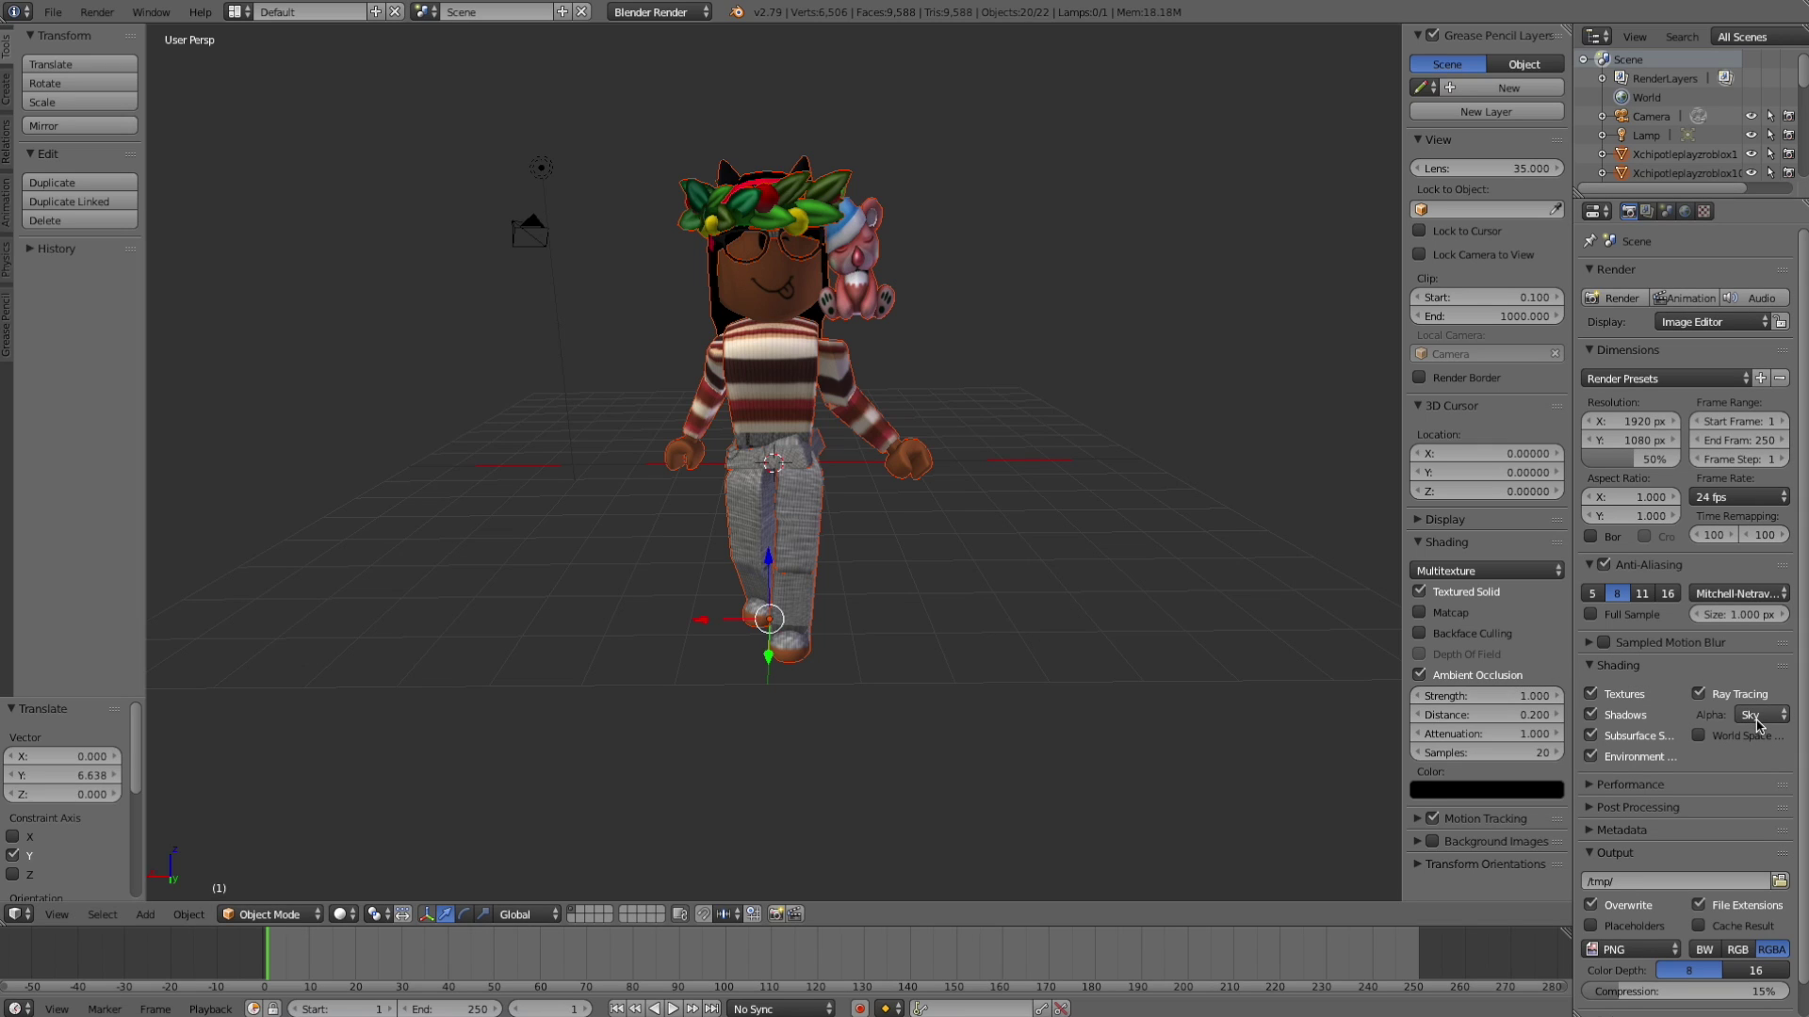
pyautogui.click(1757, 715)
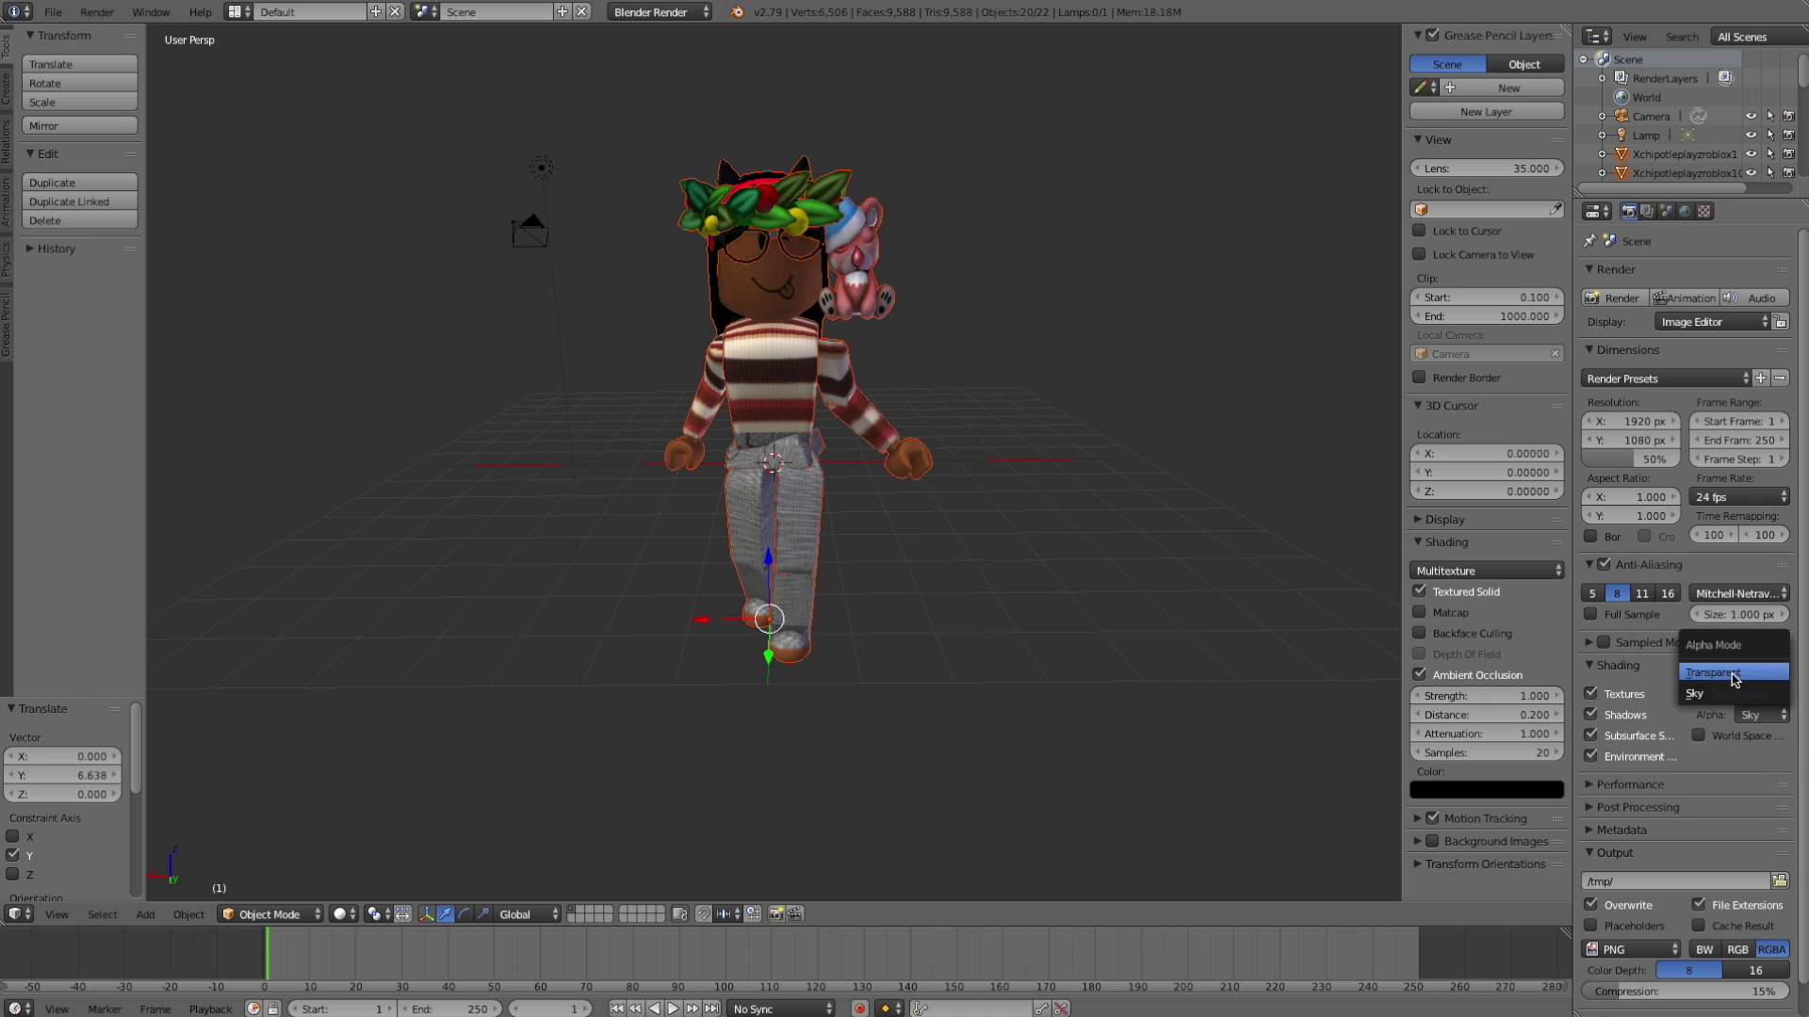
pyautogui.click(1730, 674)
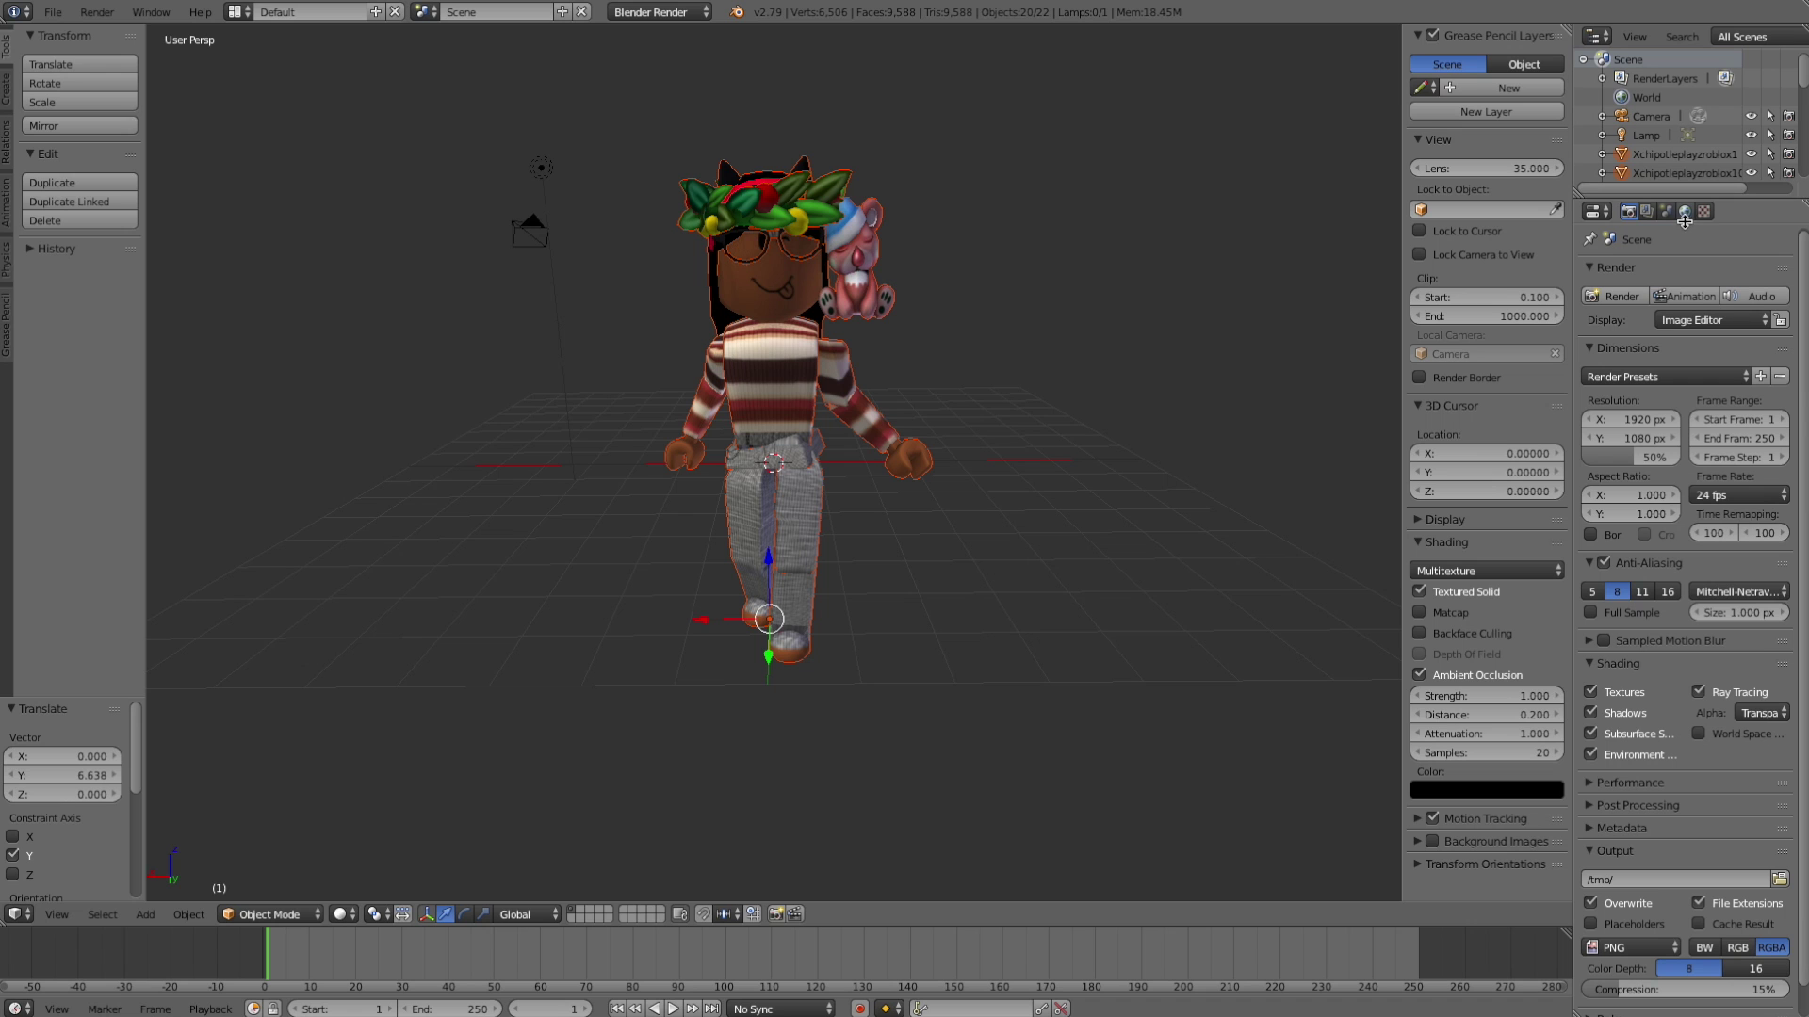
# Step: In World settings, check Ambient Occlusion, Environment Lighting and Indirect Lighting
pyautogui.click(1684, 212)
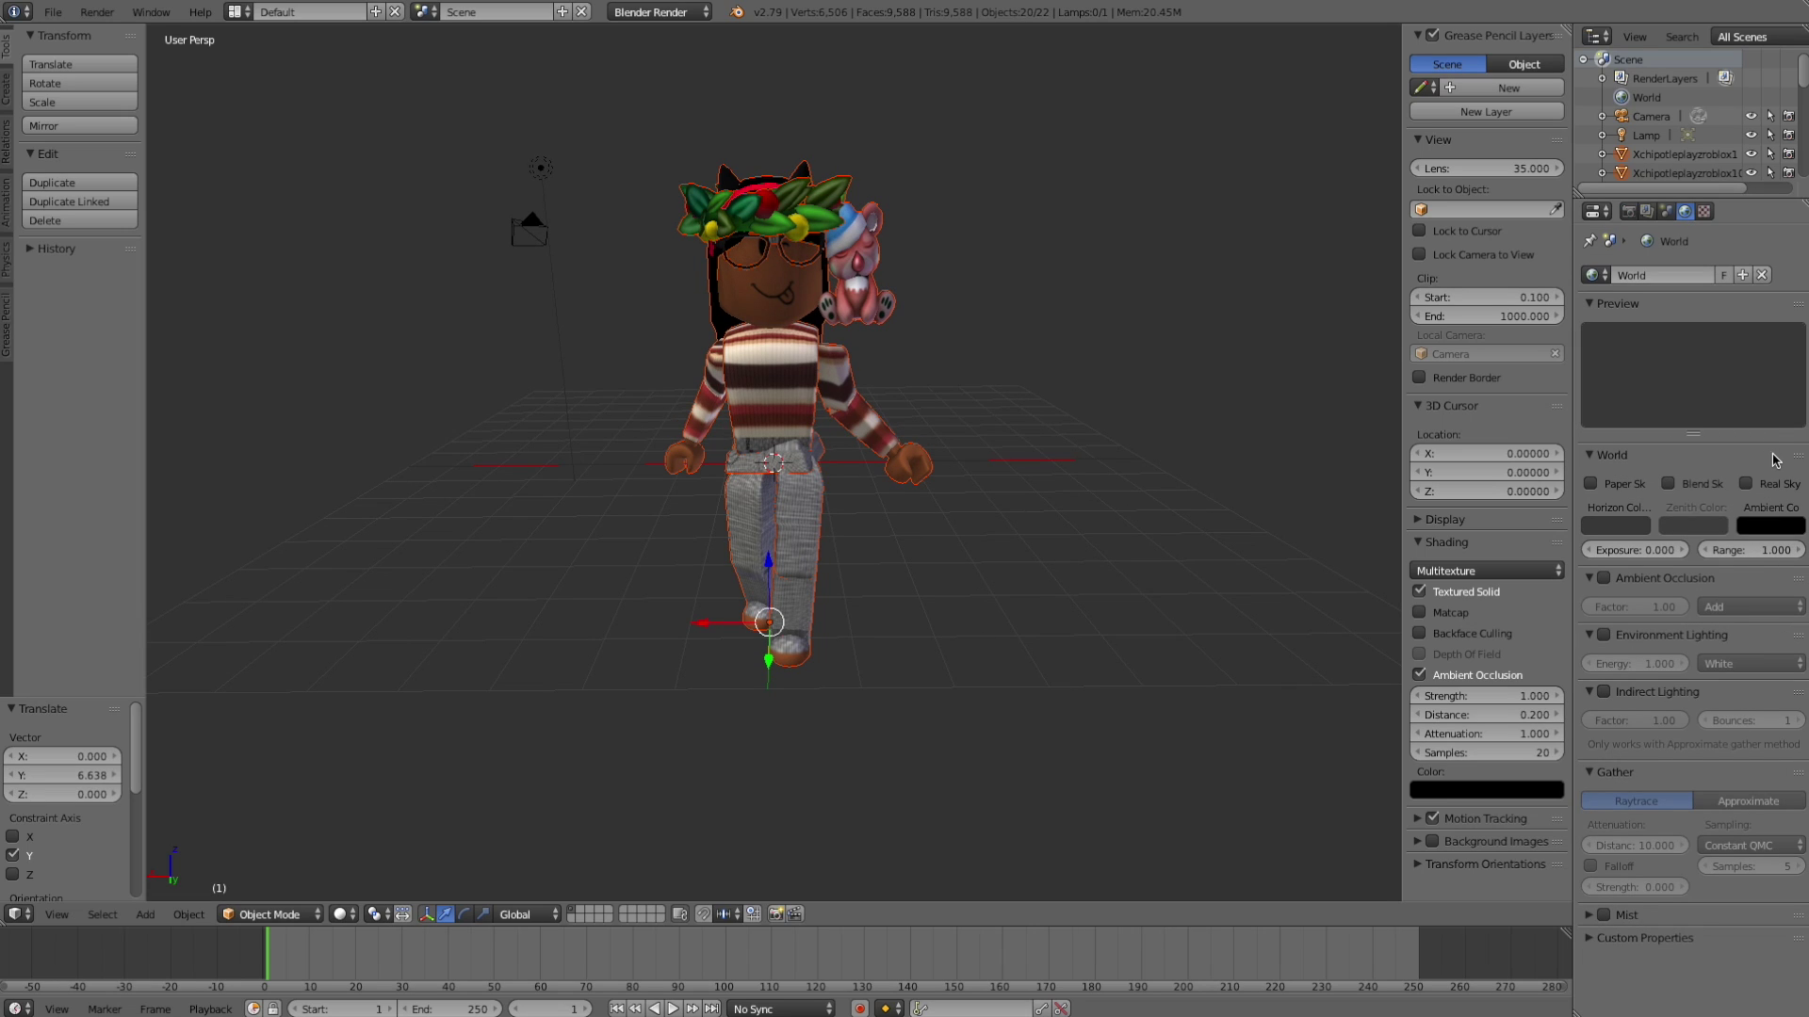
pyautogui.click(1603, 579)
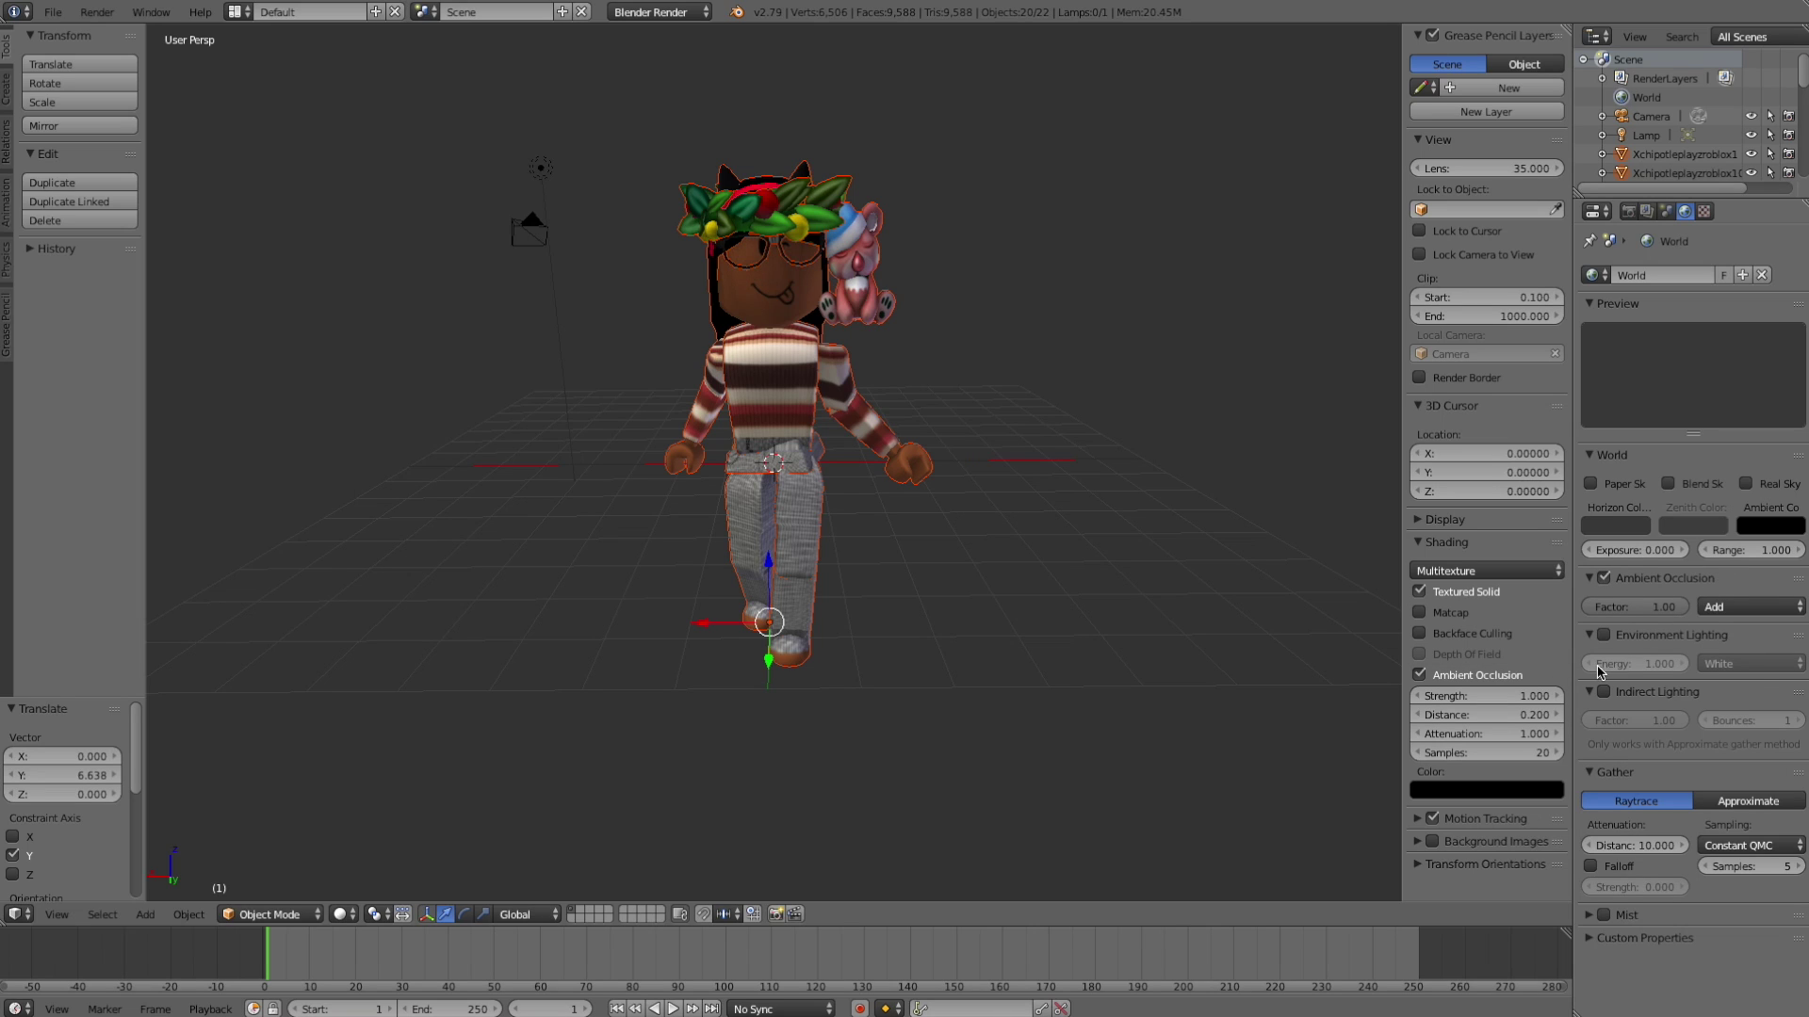
pyautogui.click(1604, 636)
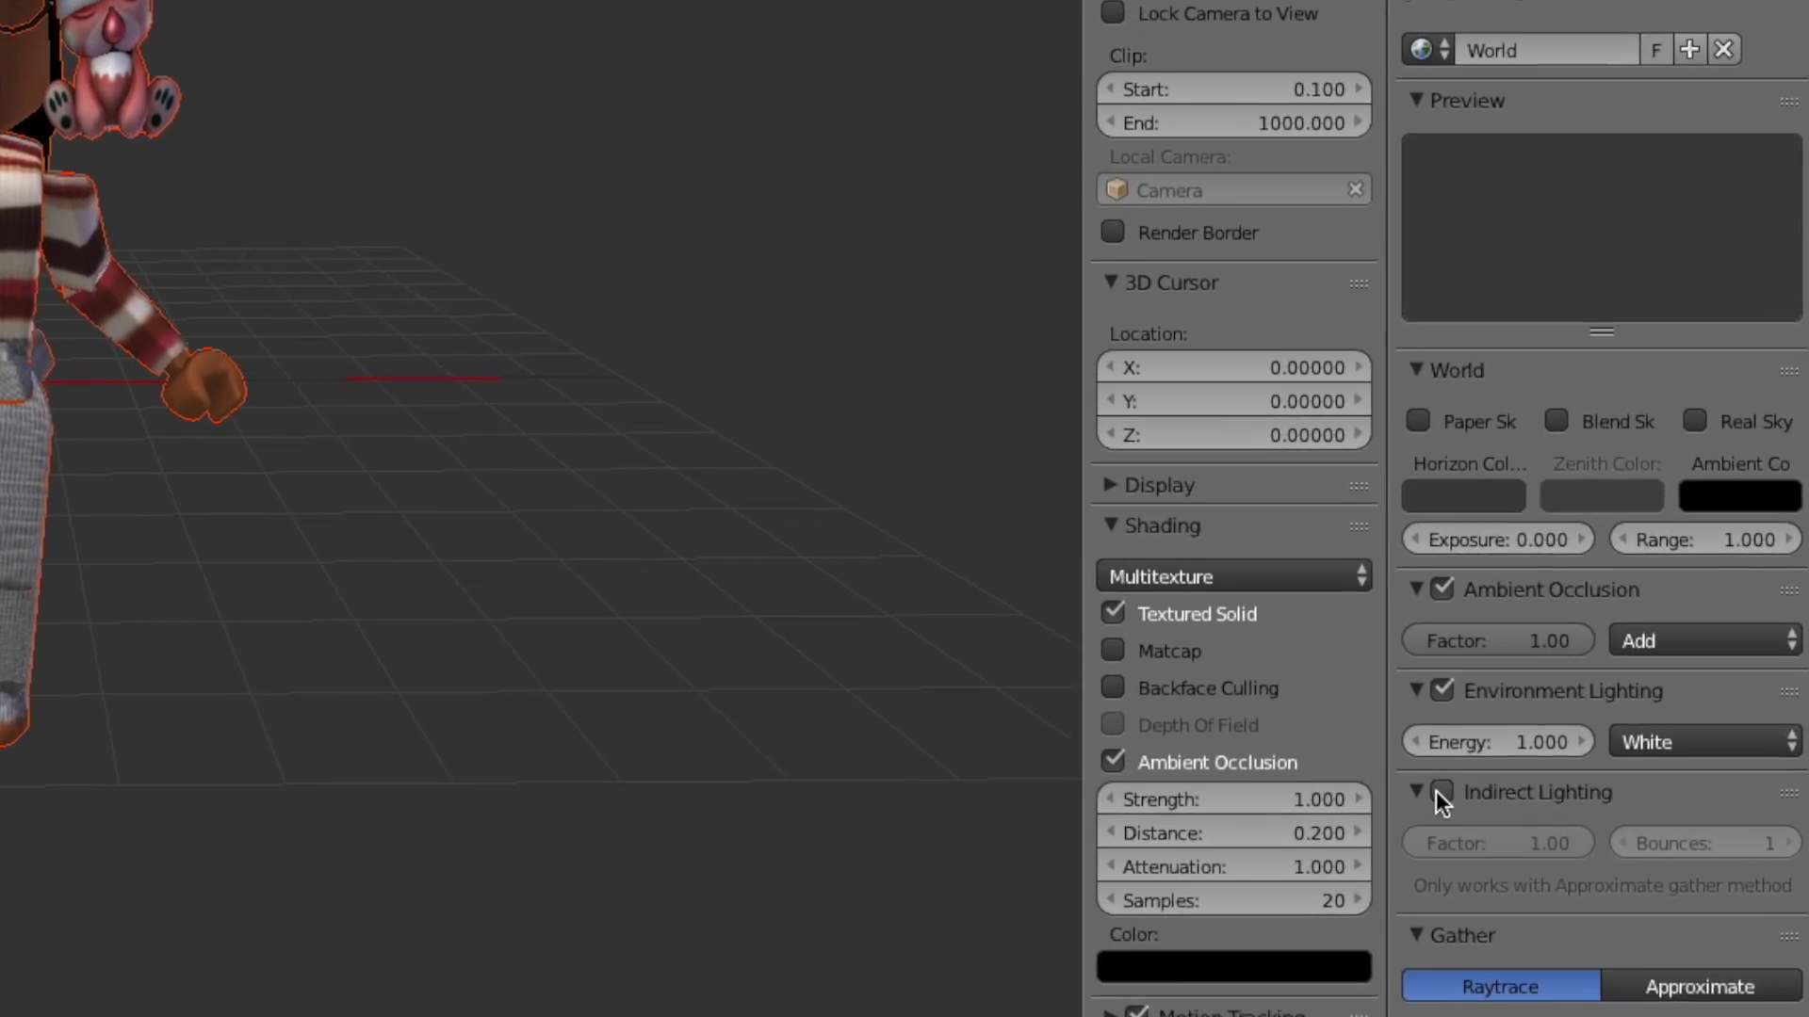
pyautogui.click(1502, 755)
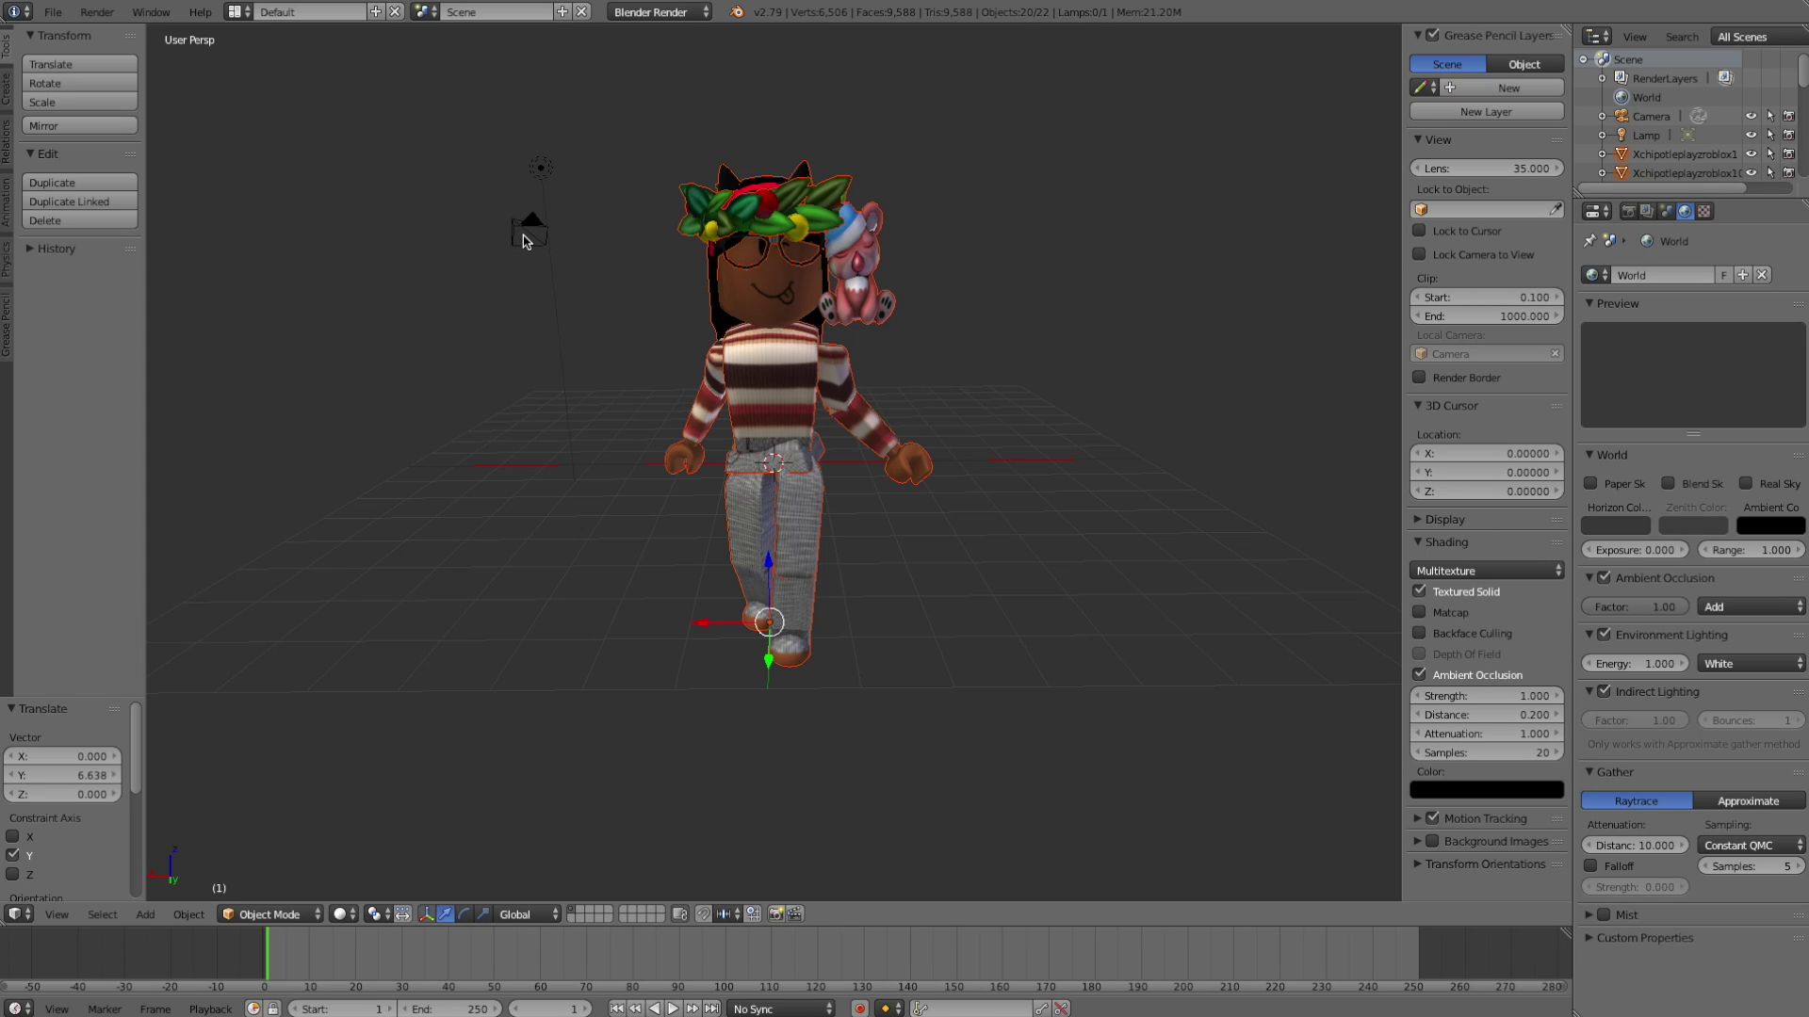
# Step: Right-click the camera to make it active, then check its view with Numpad 0
pyautogui.rightClick(525, 242)
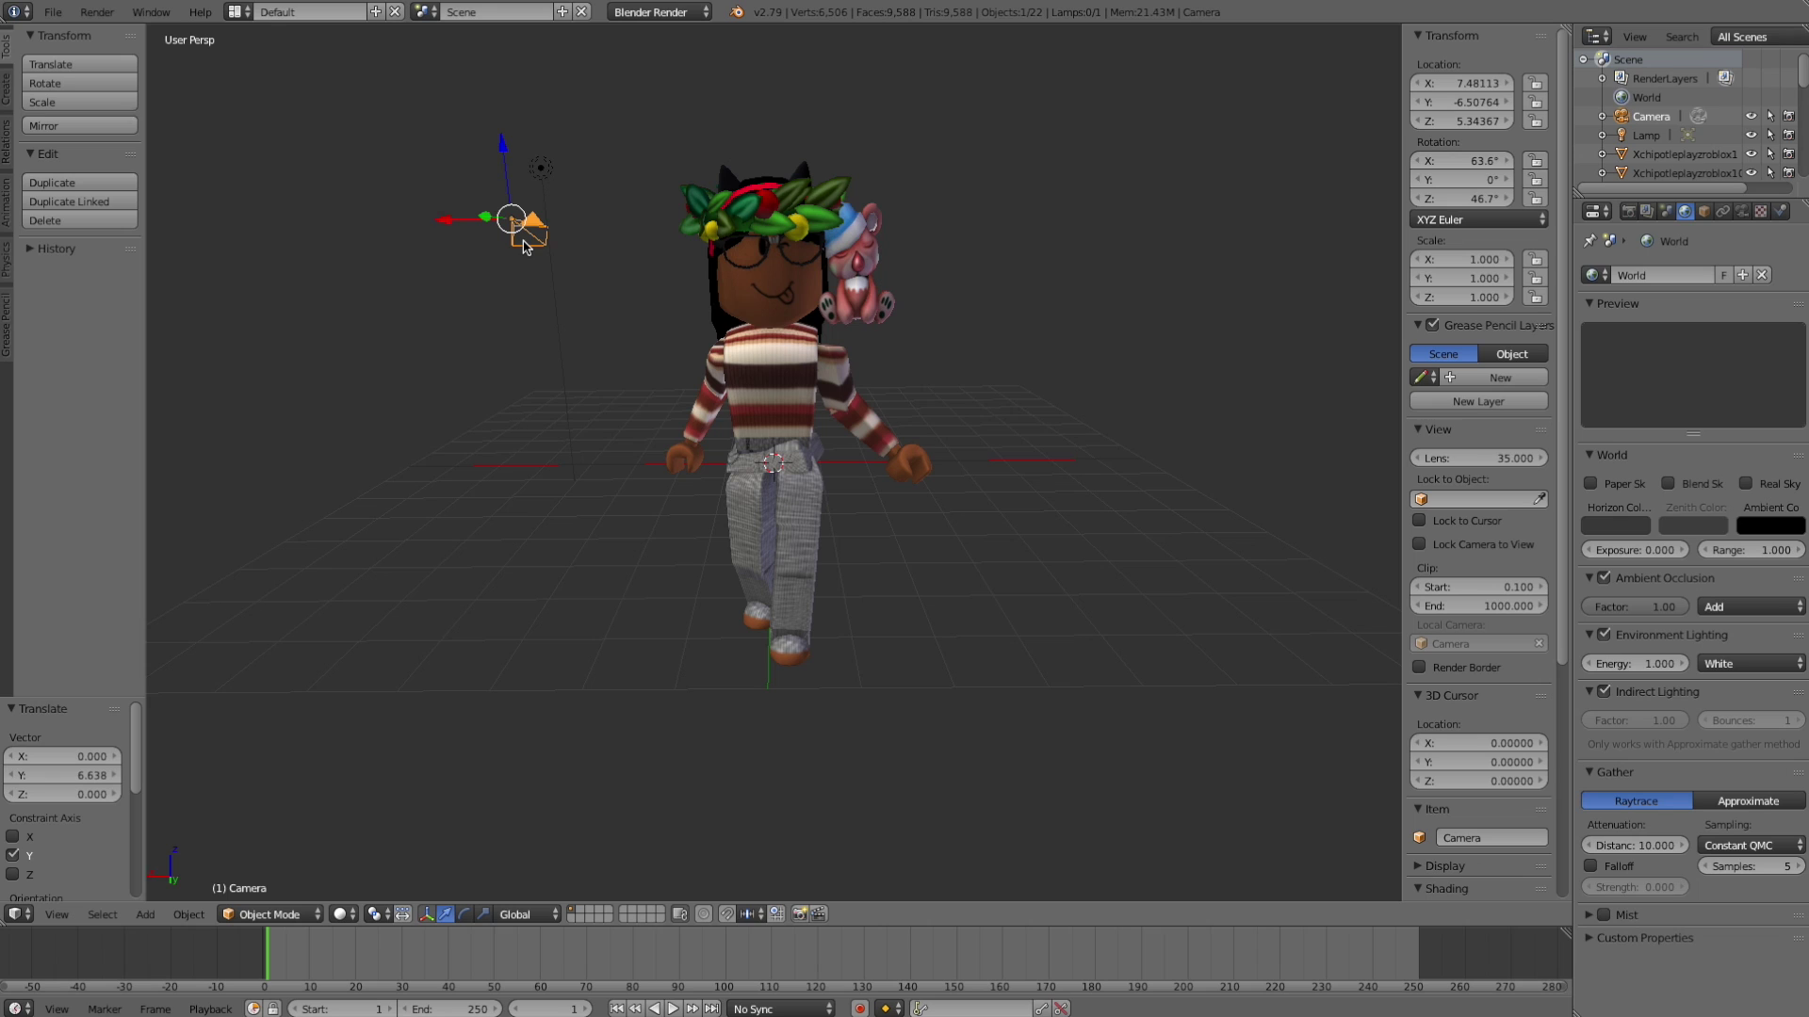
pyautogui.press('KP_0')
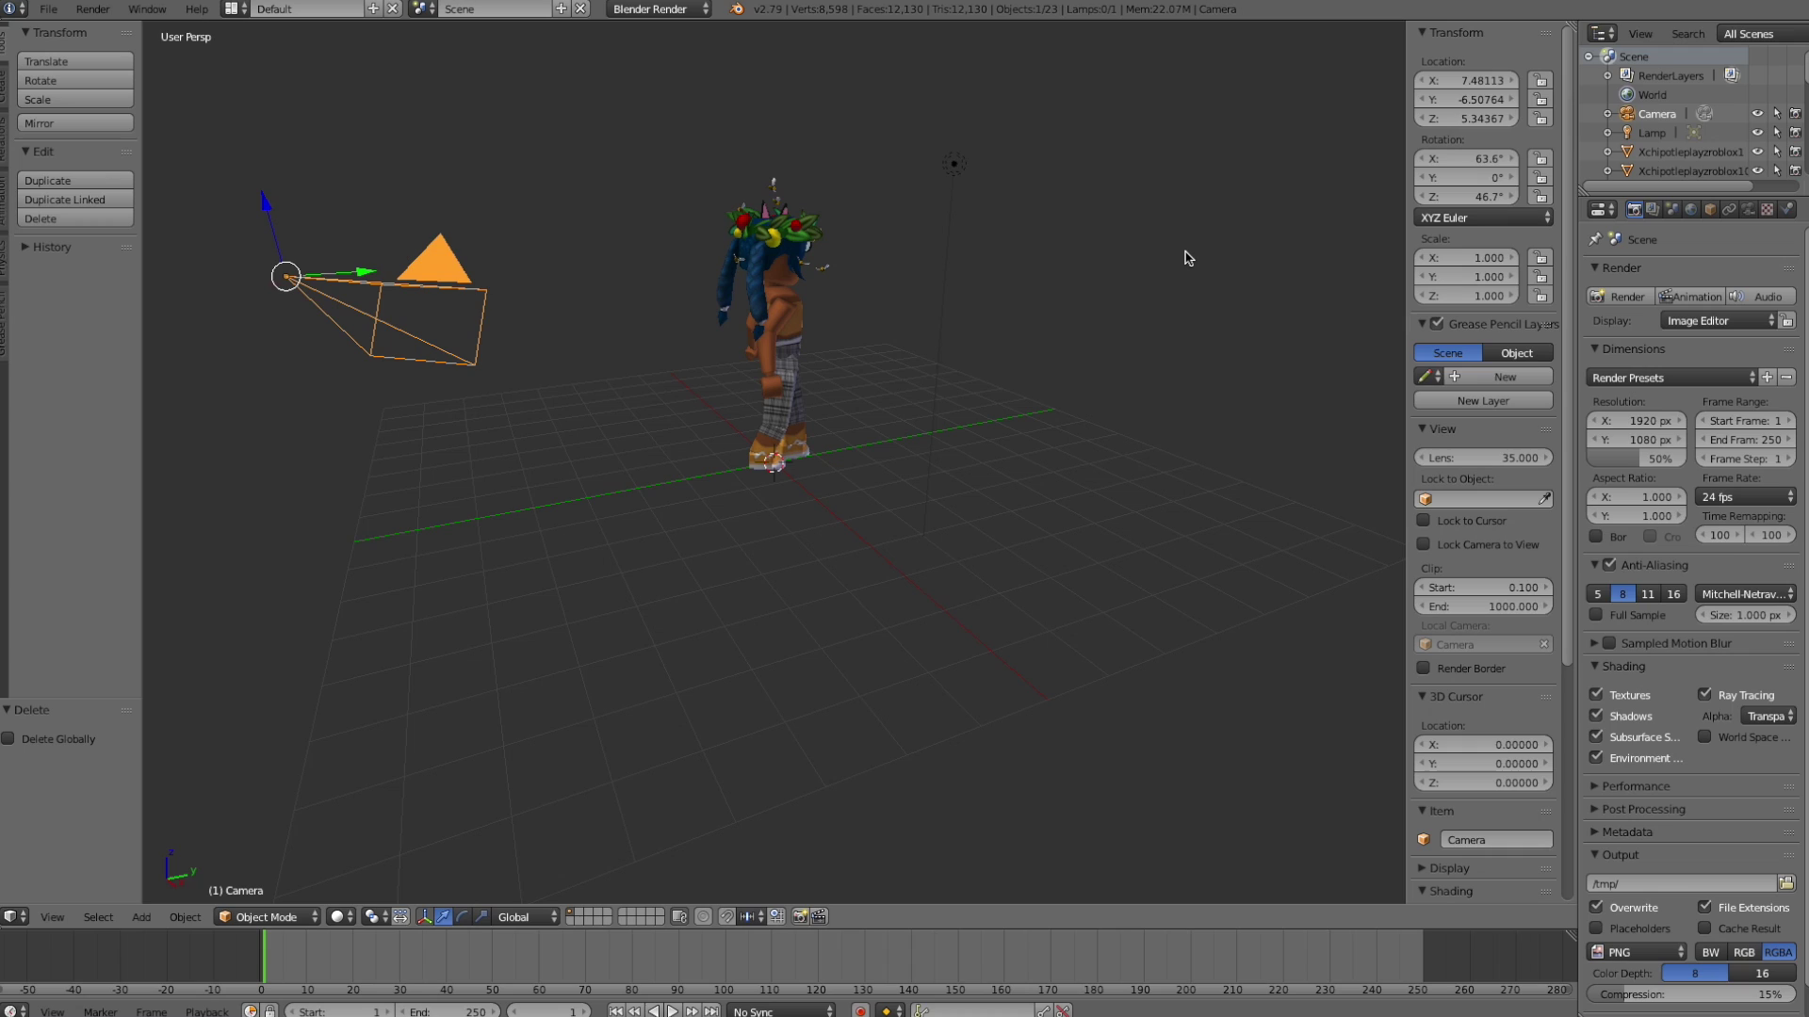
# Step: Orbit slightly, then switch the viewport to the active camera's view from the View menu
pyautogui.moveTo(1187, 257); pyautogui.dragTo(1112, 320, button='middle')
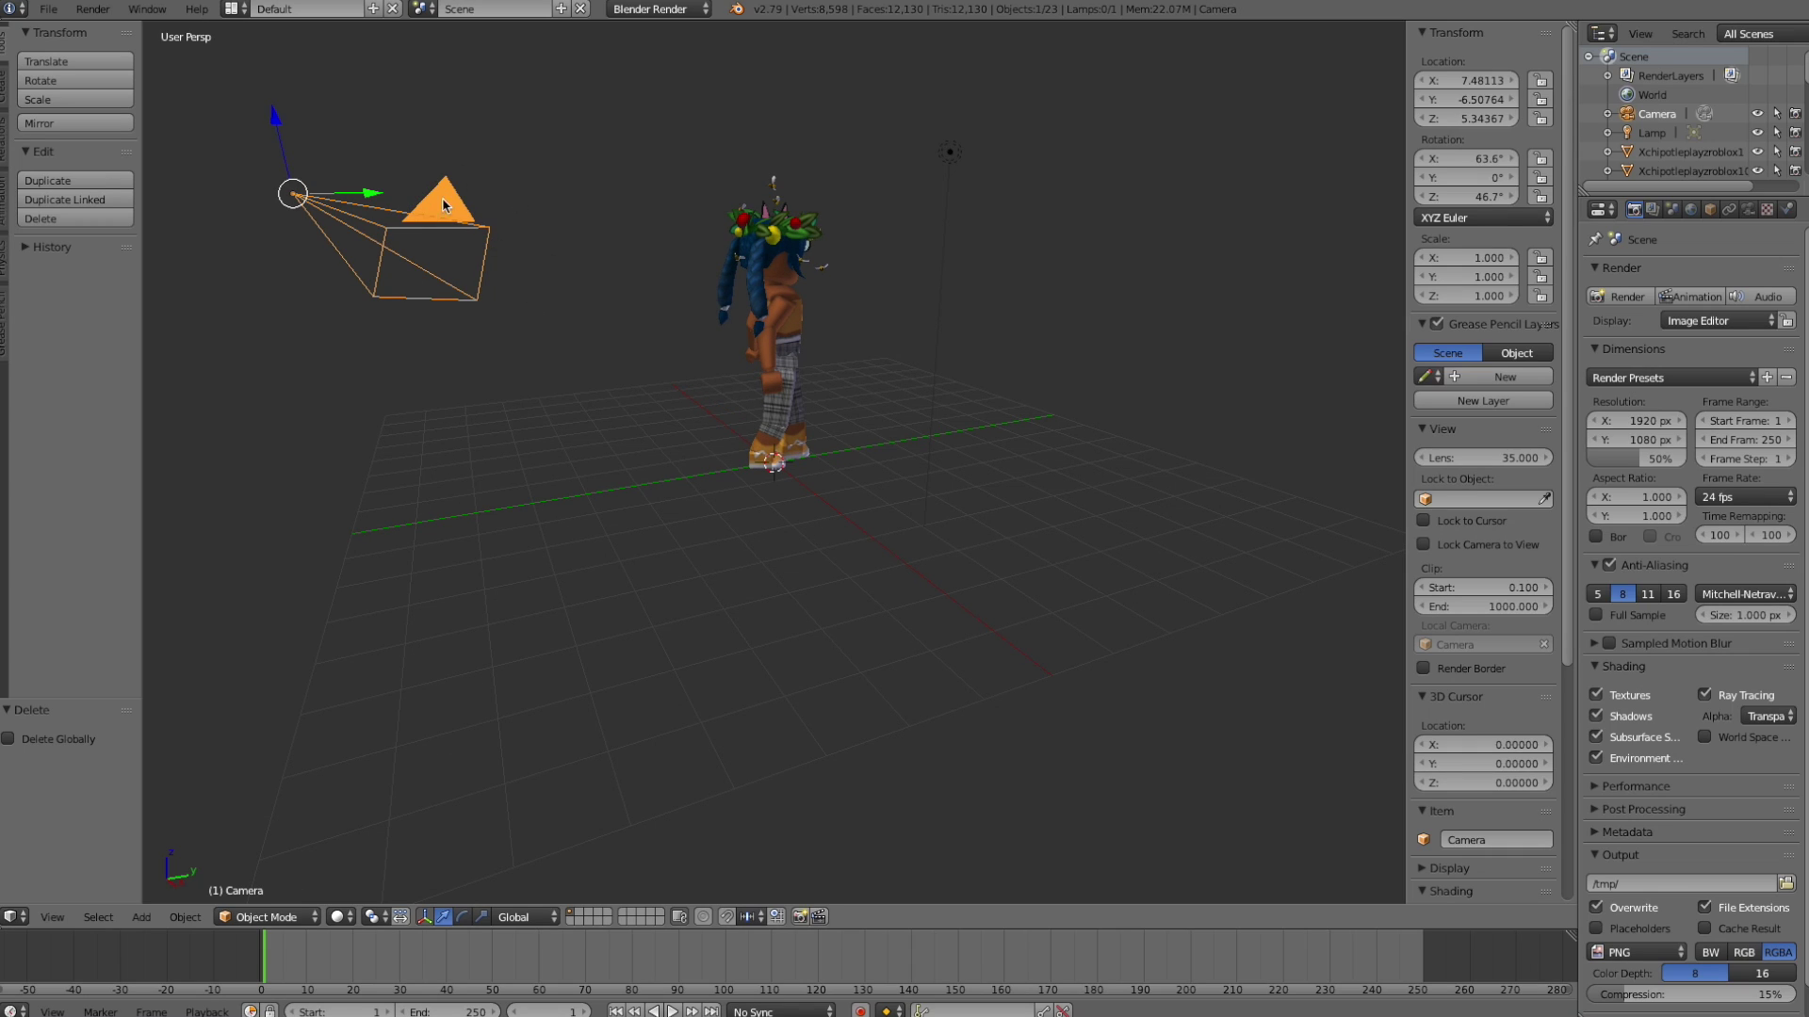
pyautogui.click(53, 917)
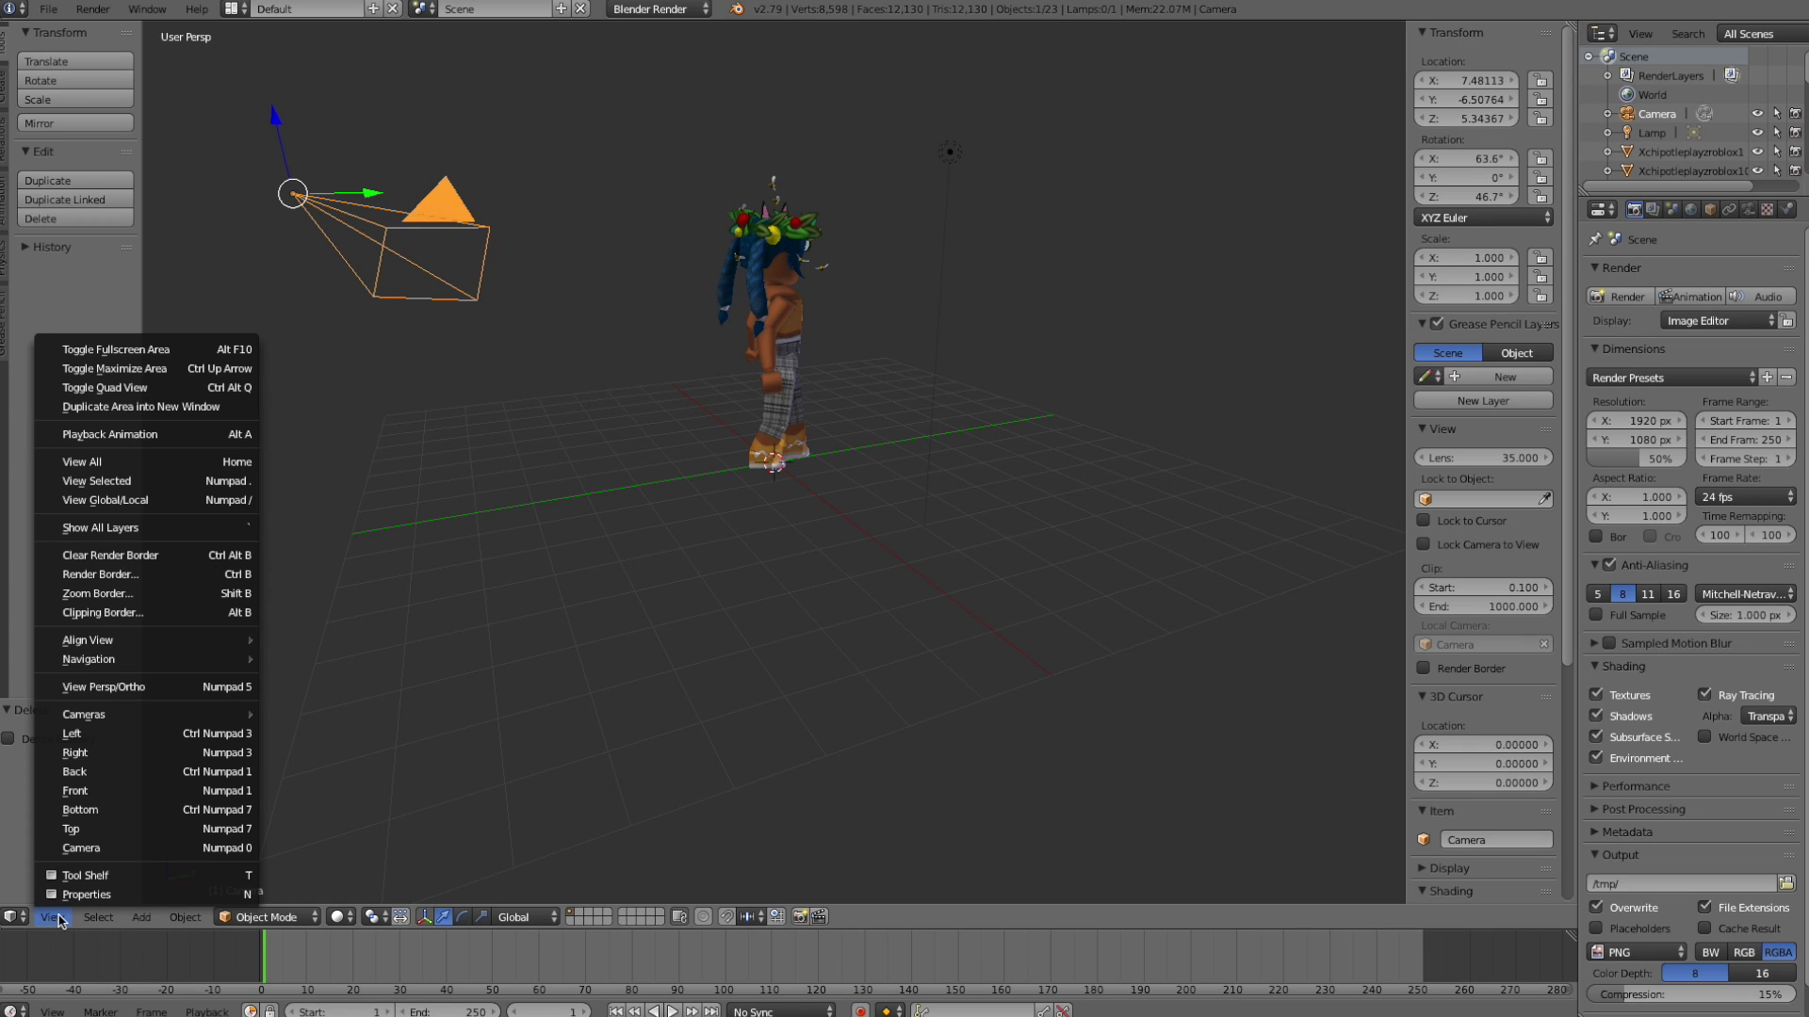
pyautogui.click(99, 849)
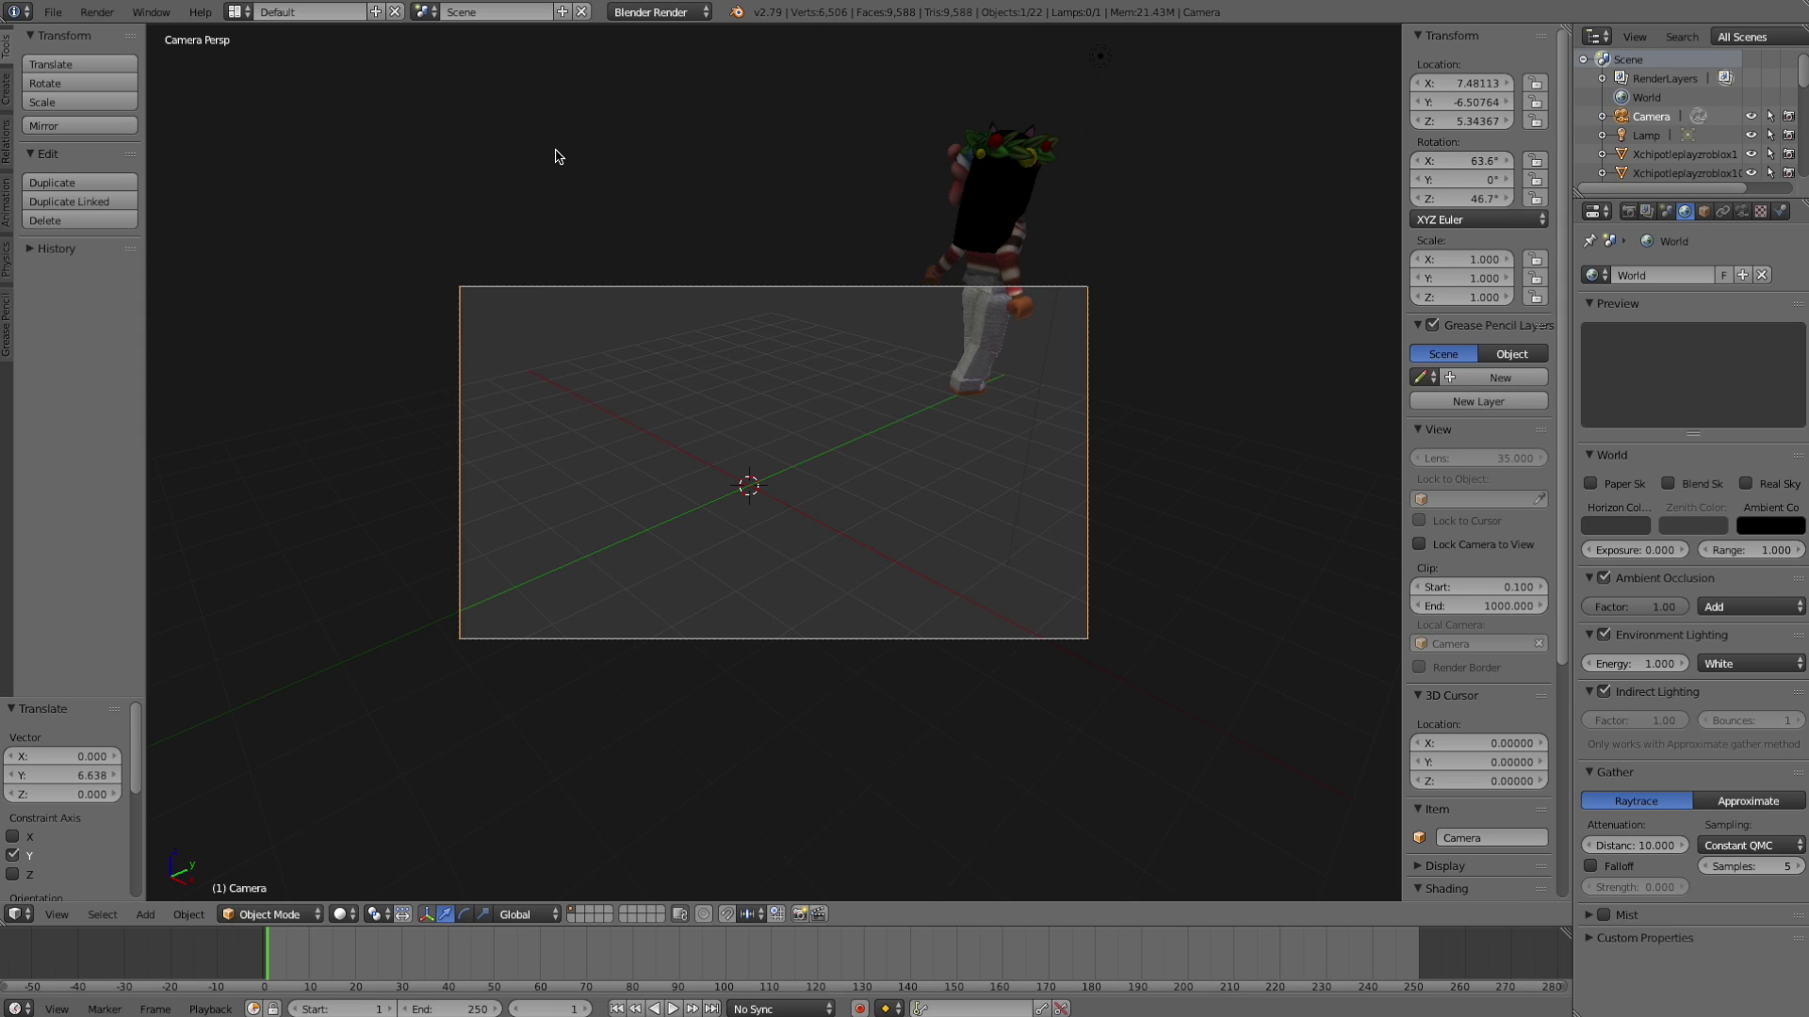
# Step: Start walk navigation and fly the camera toward the avatar, adjusting left, right and distance
pyautogui.hotkey('shift', 'f')
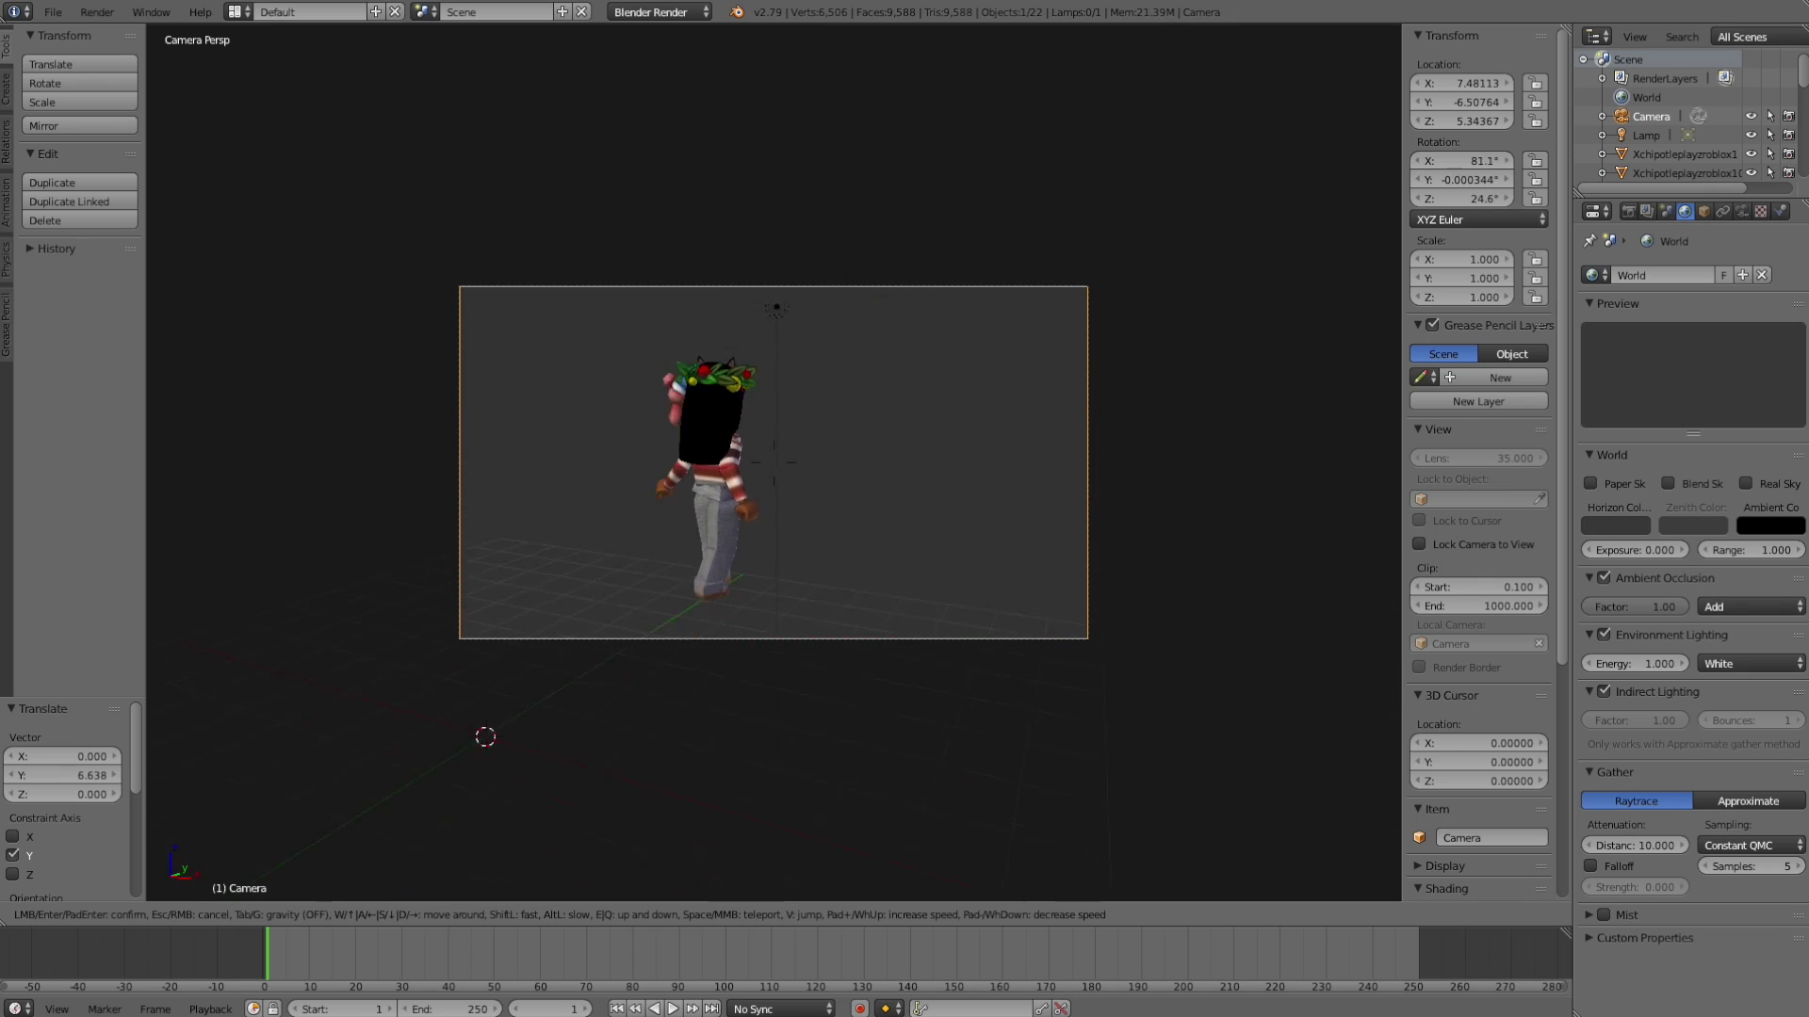
pyautogui.press('w')
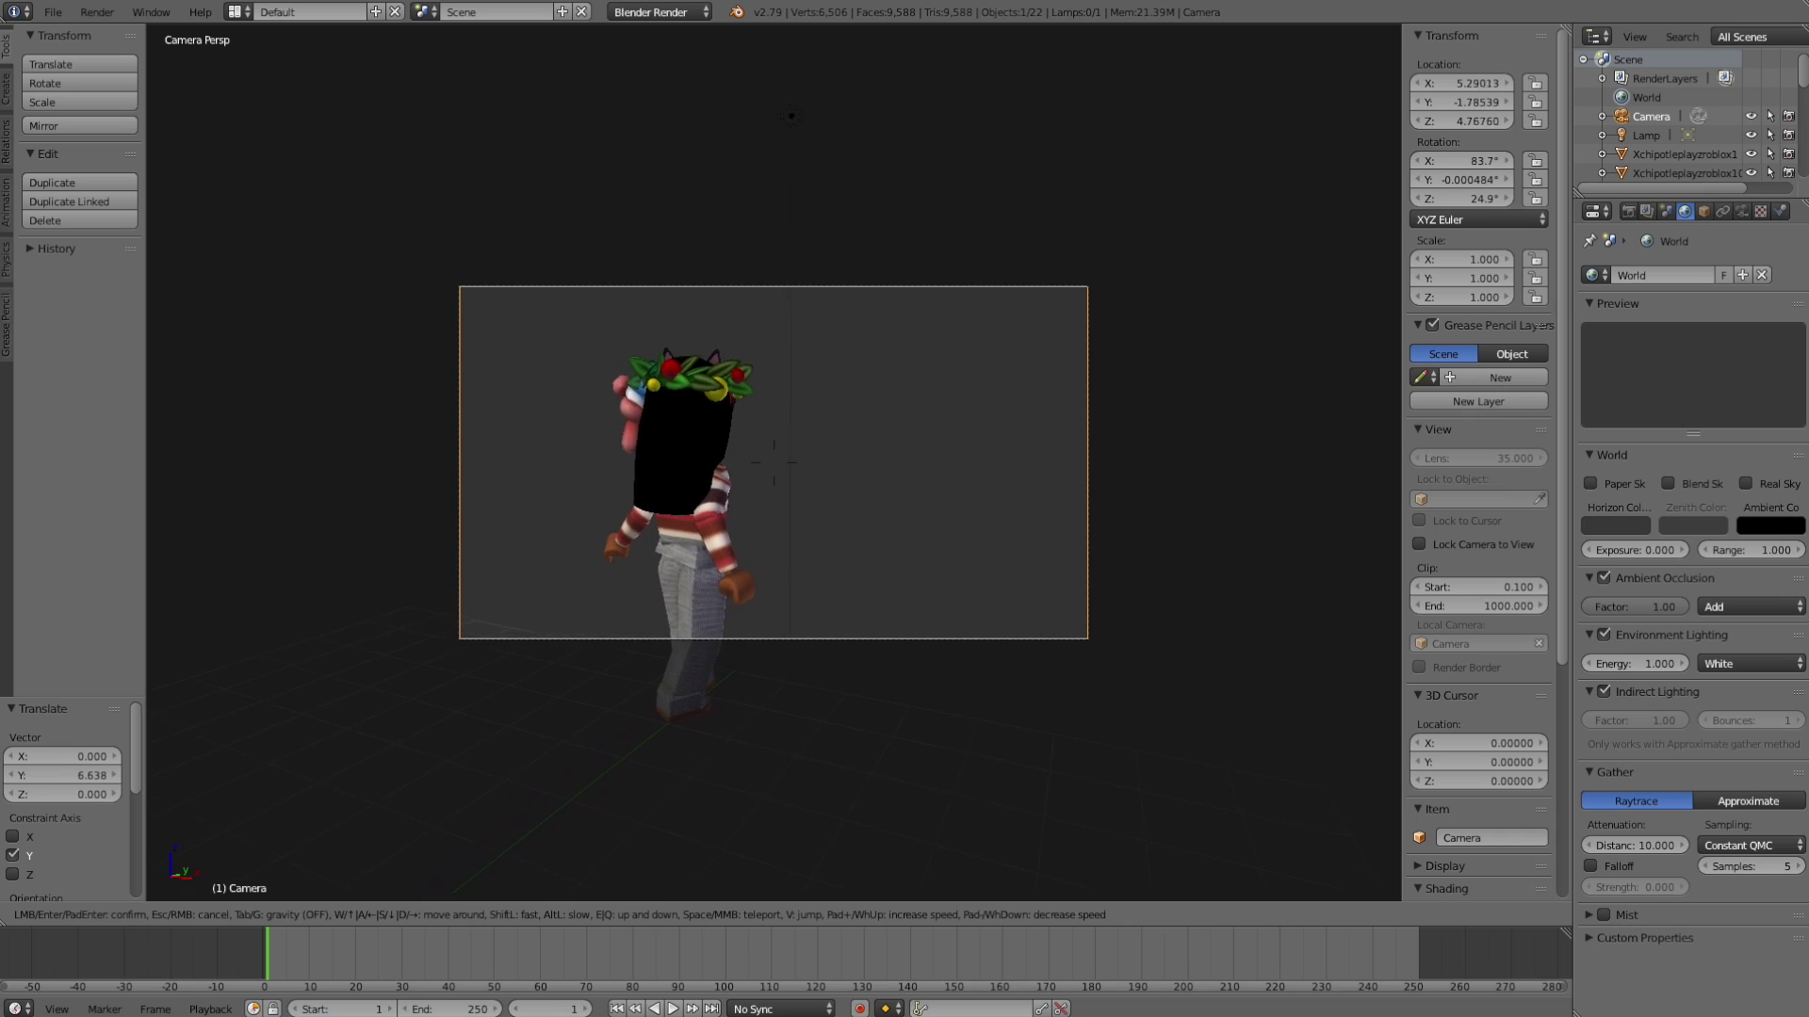
pyautogui.press('d')
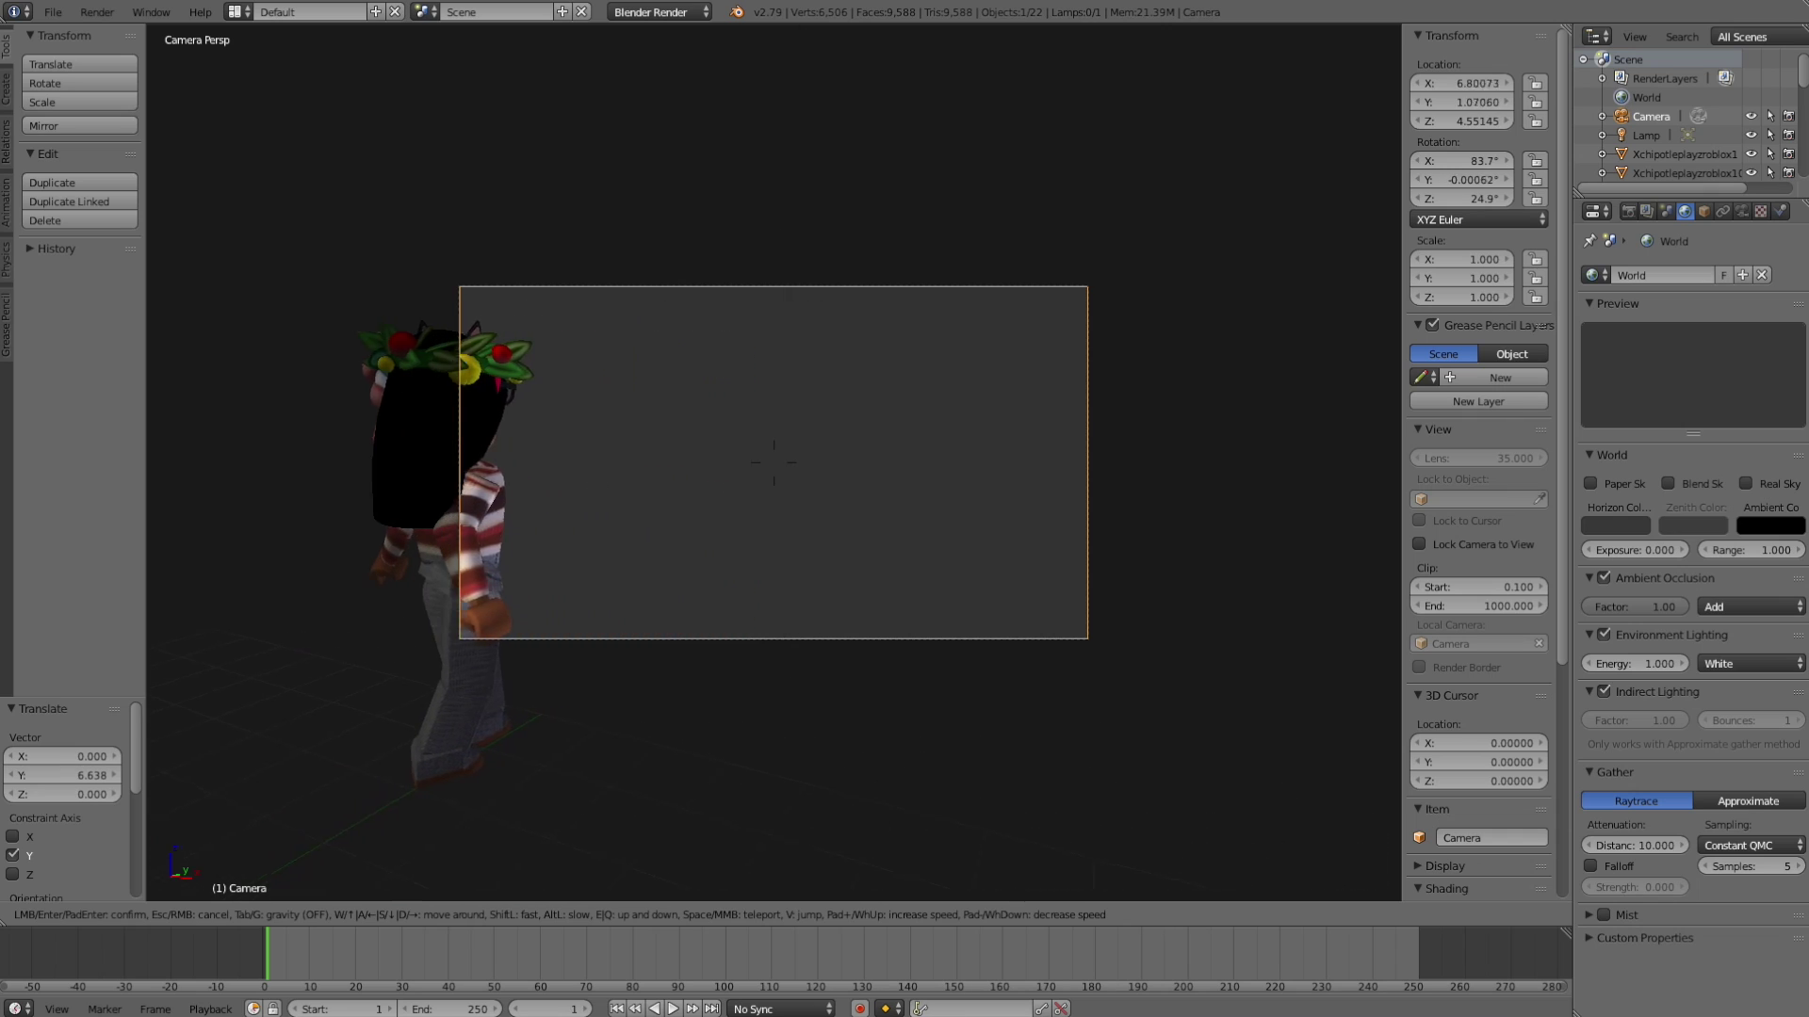
pyautogui.press('d')
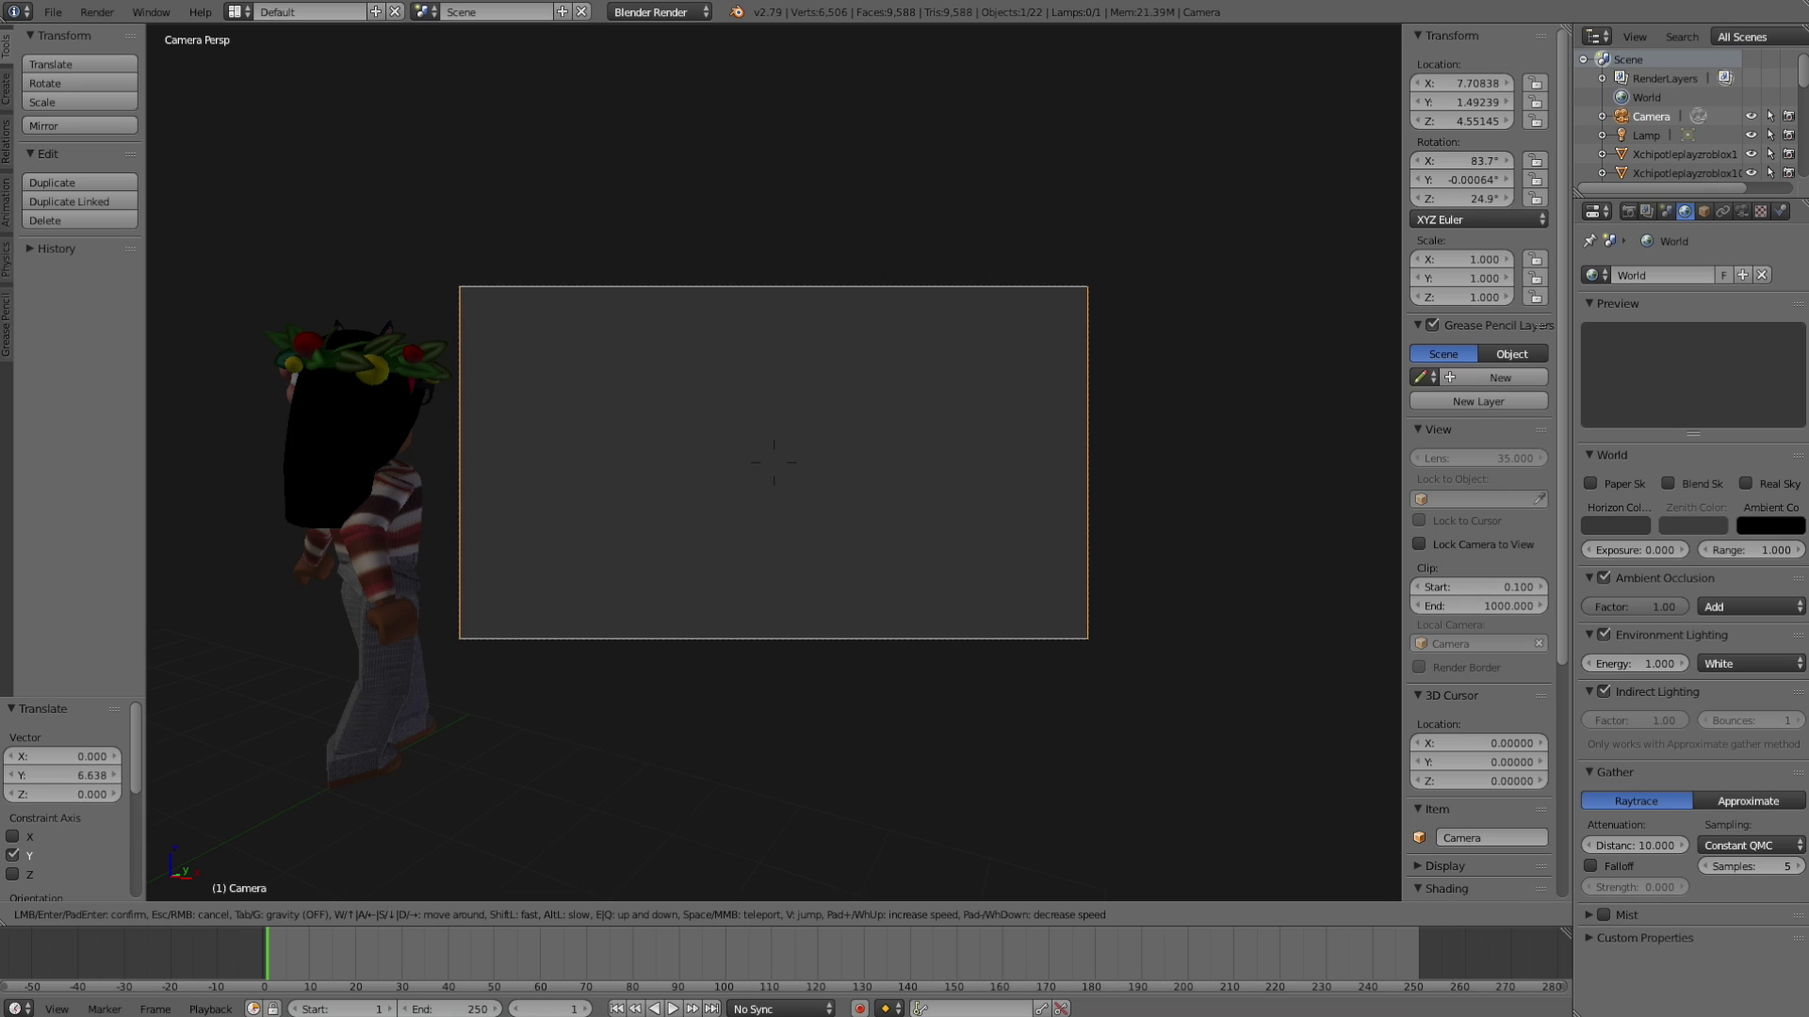
pyautogui.press('a')
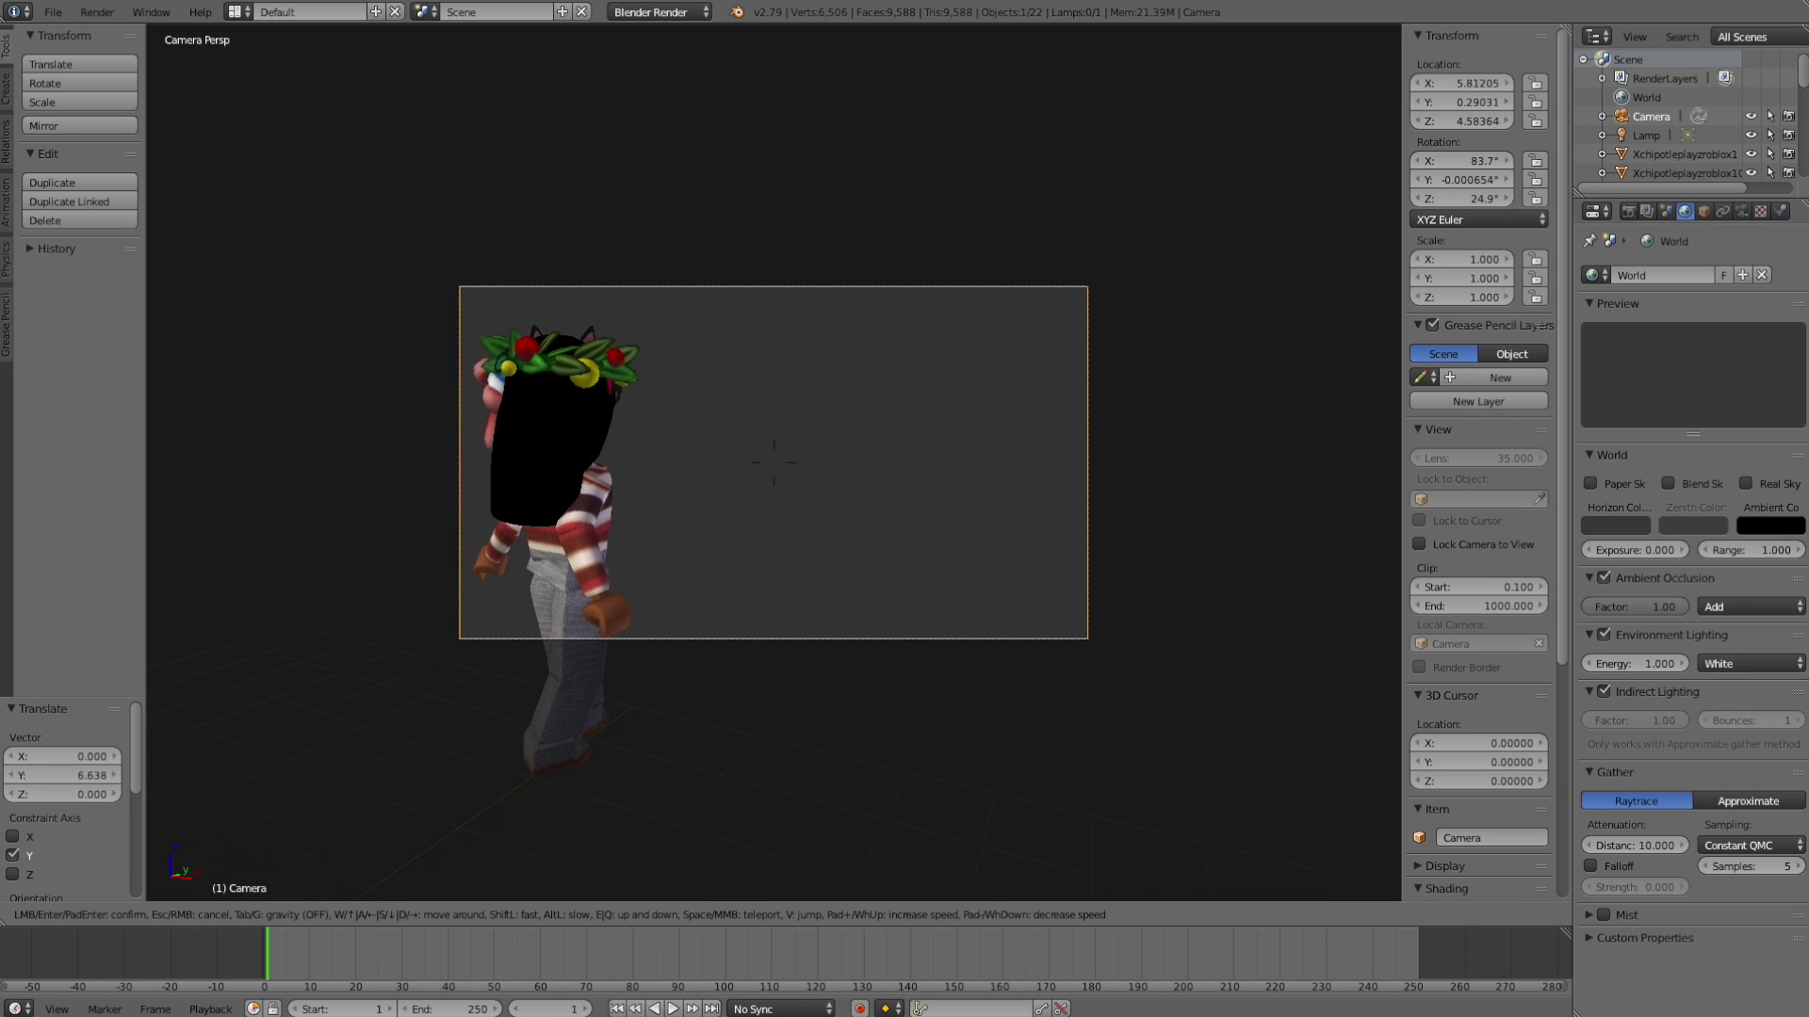
pyautogui.press('w')
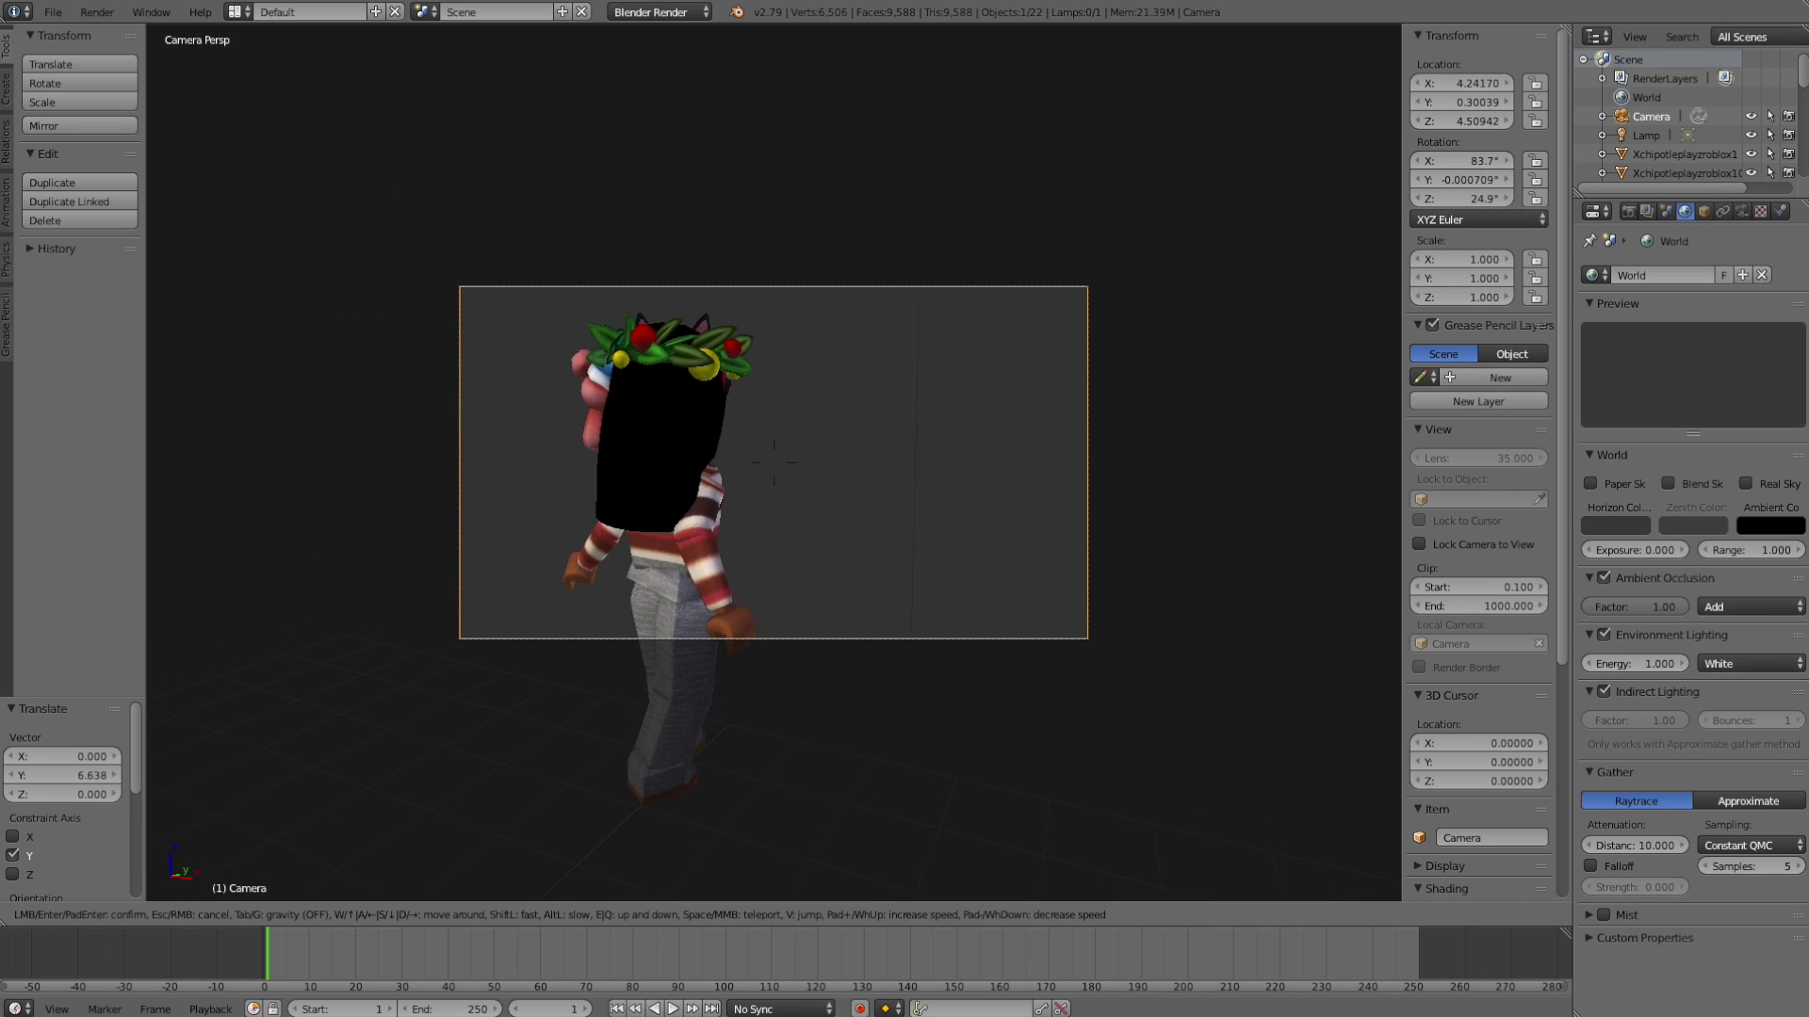
pyautogui.press('s')
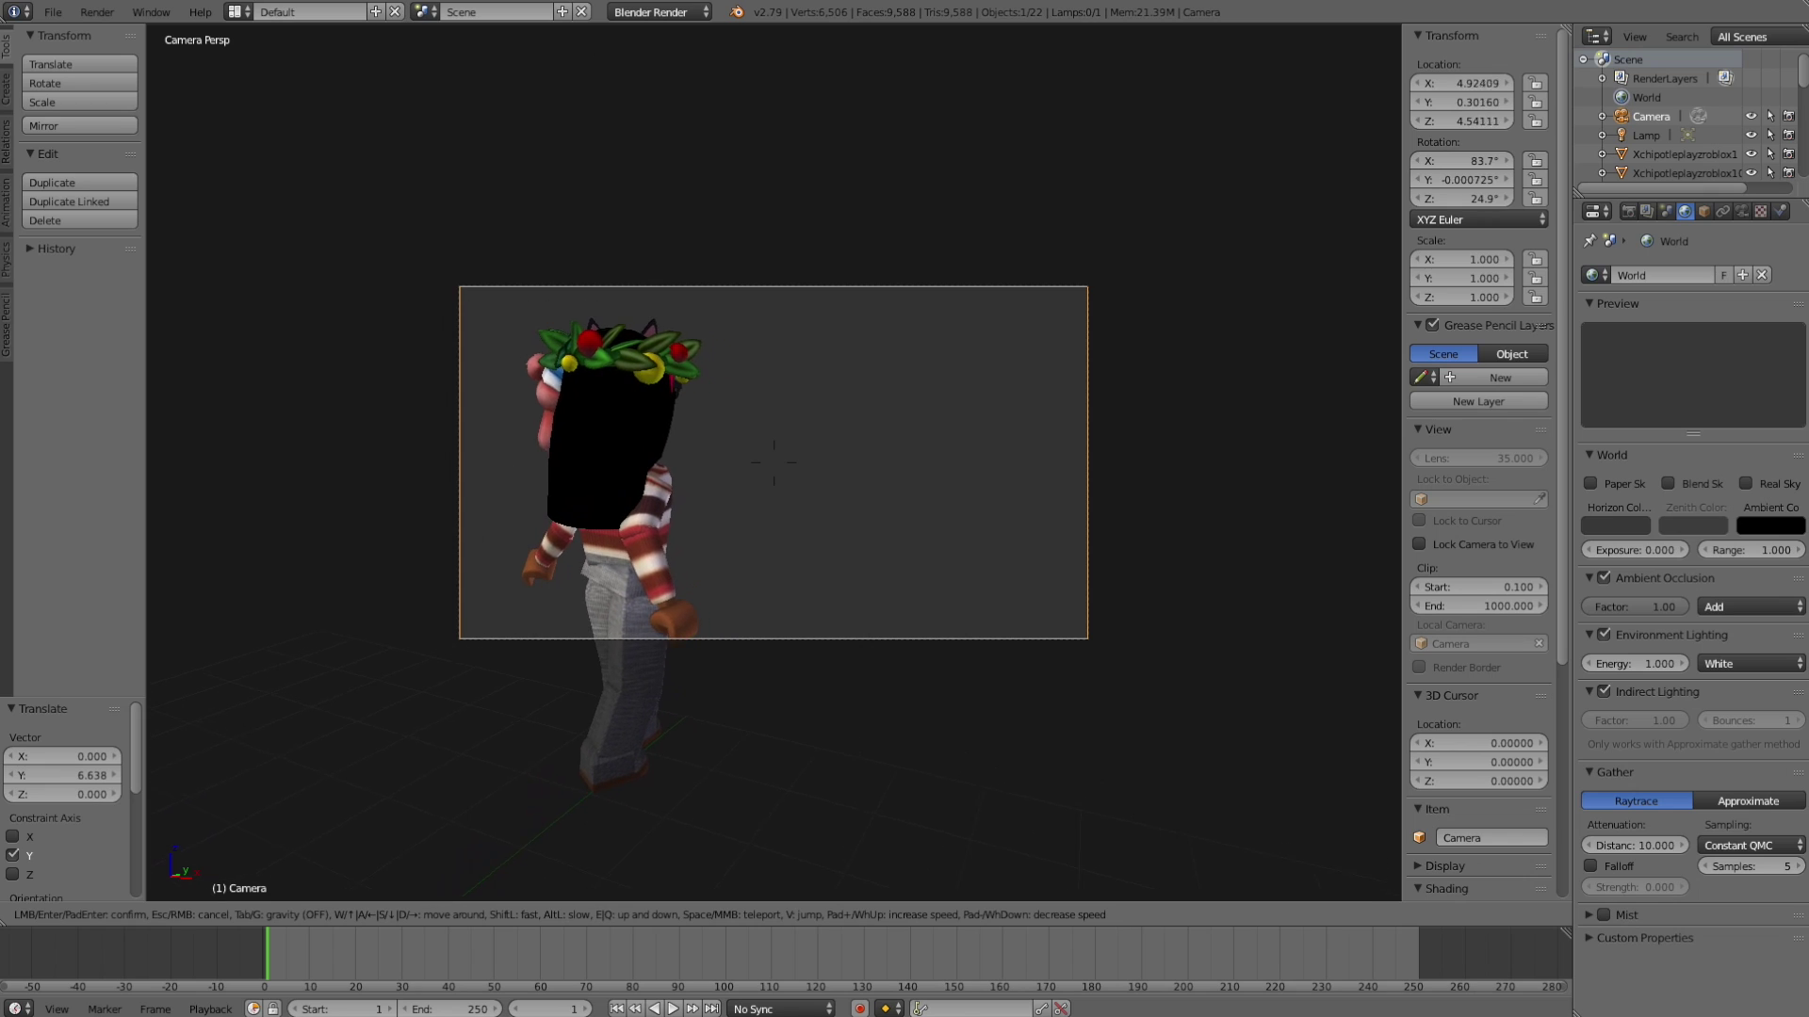
pyautogui.press('w')
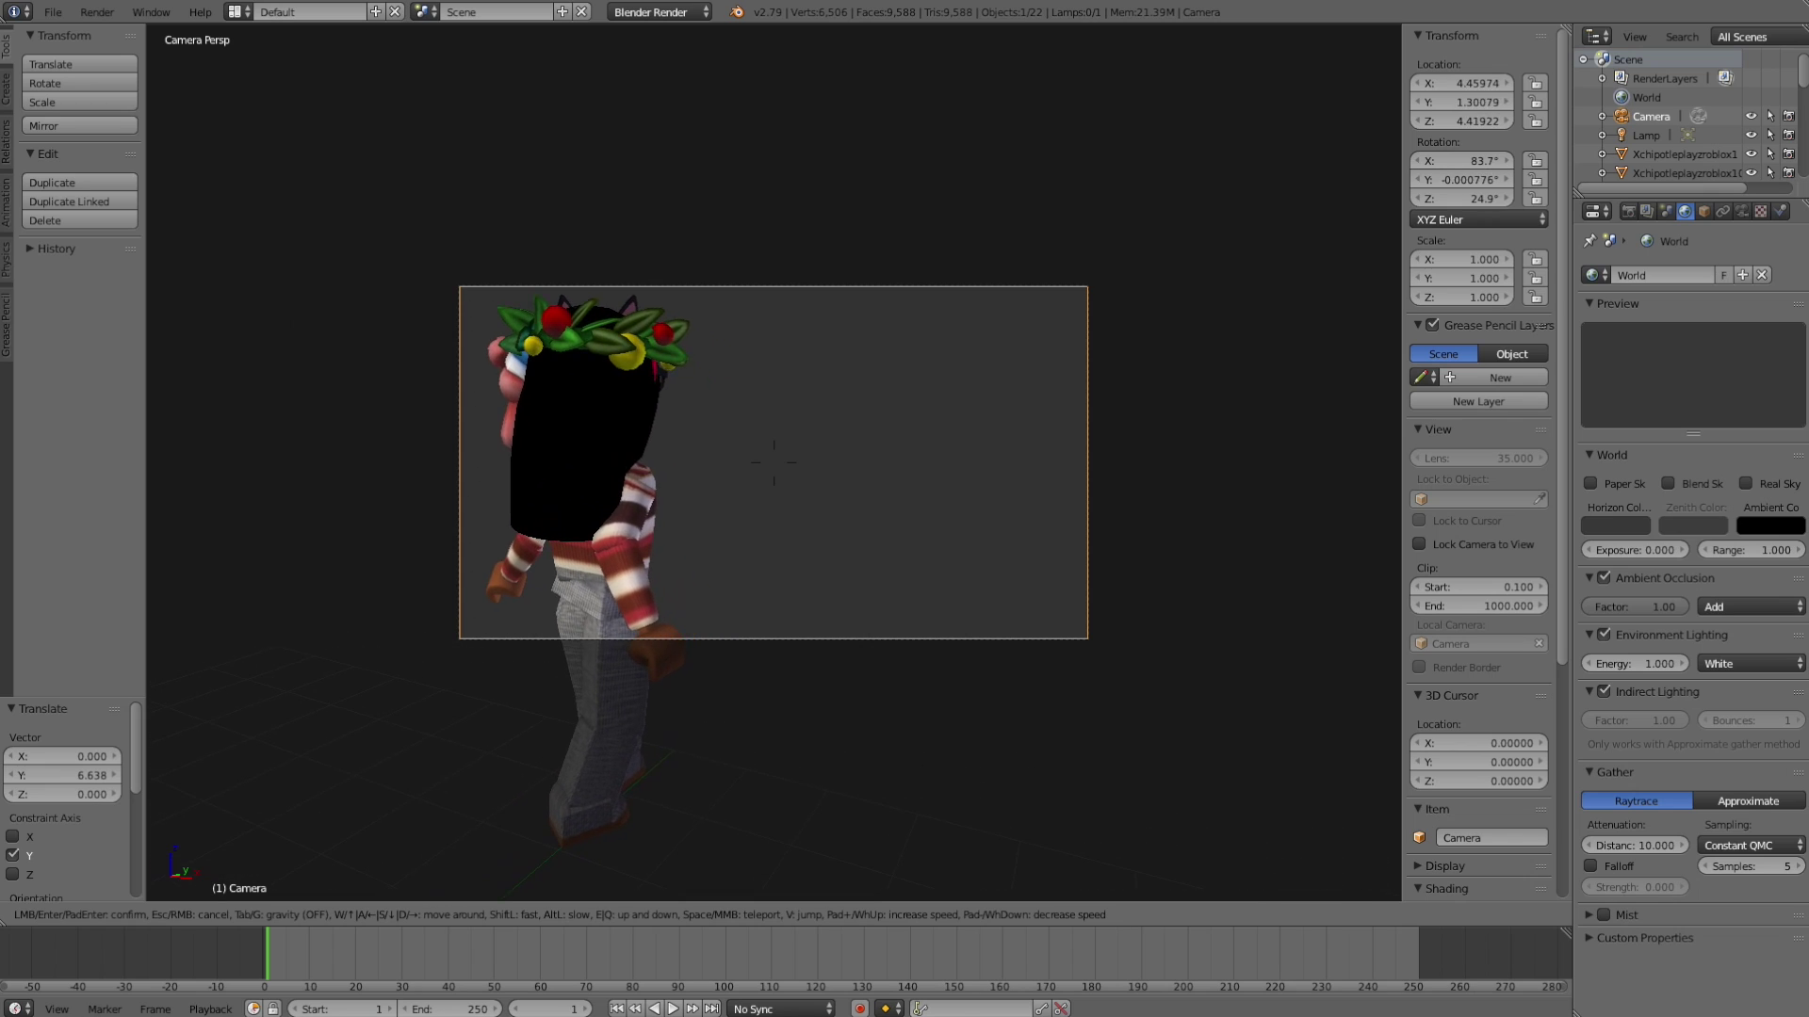
pyautogui.press('s')
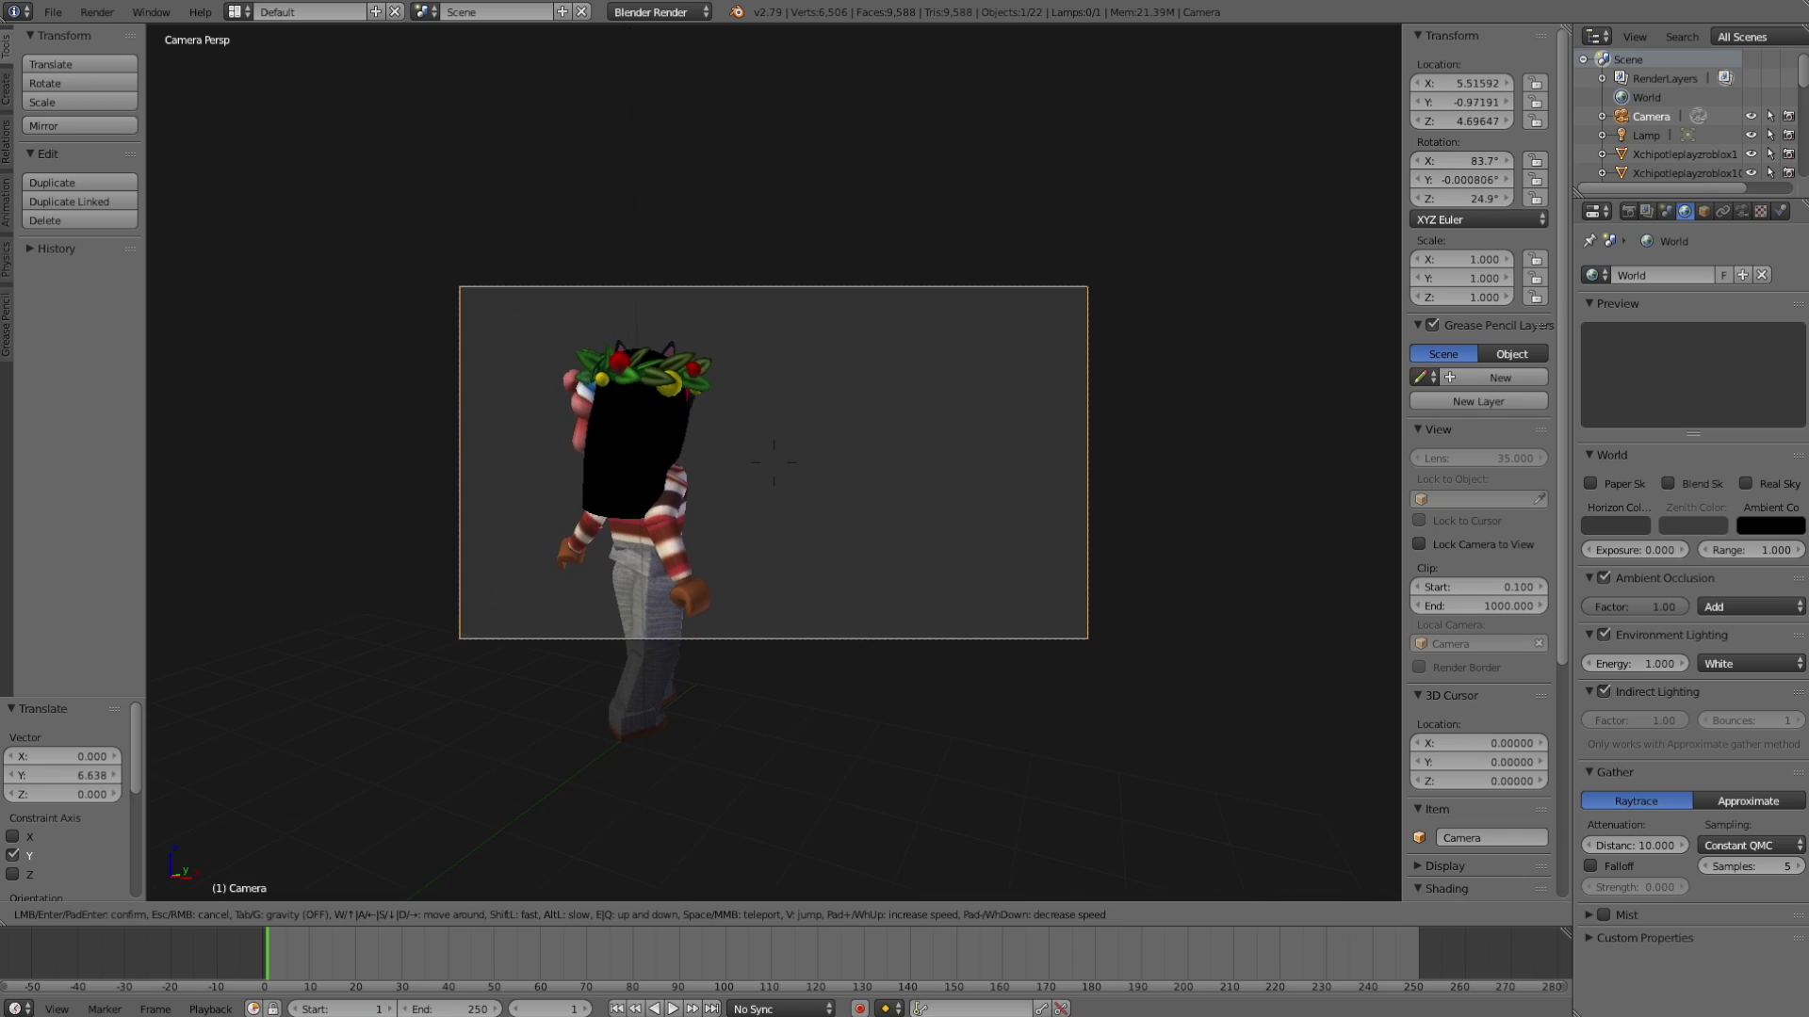
pyautogui.press('w')
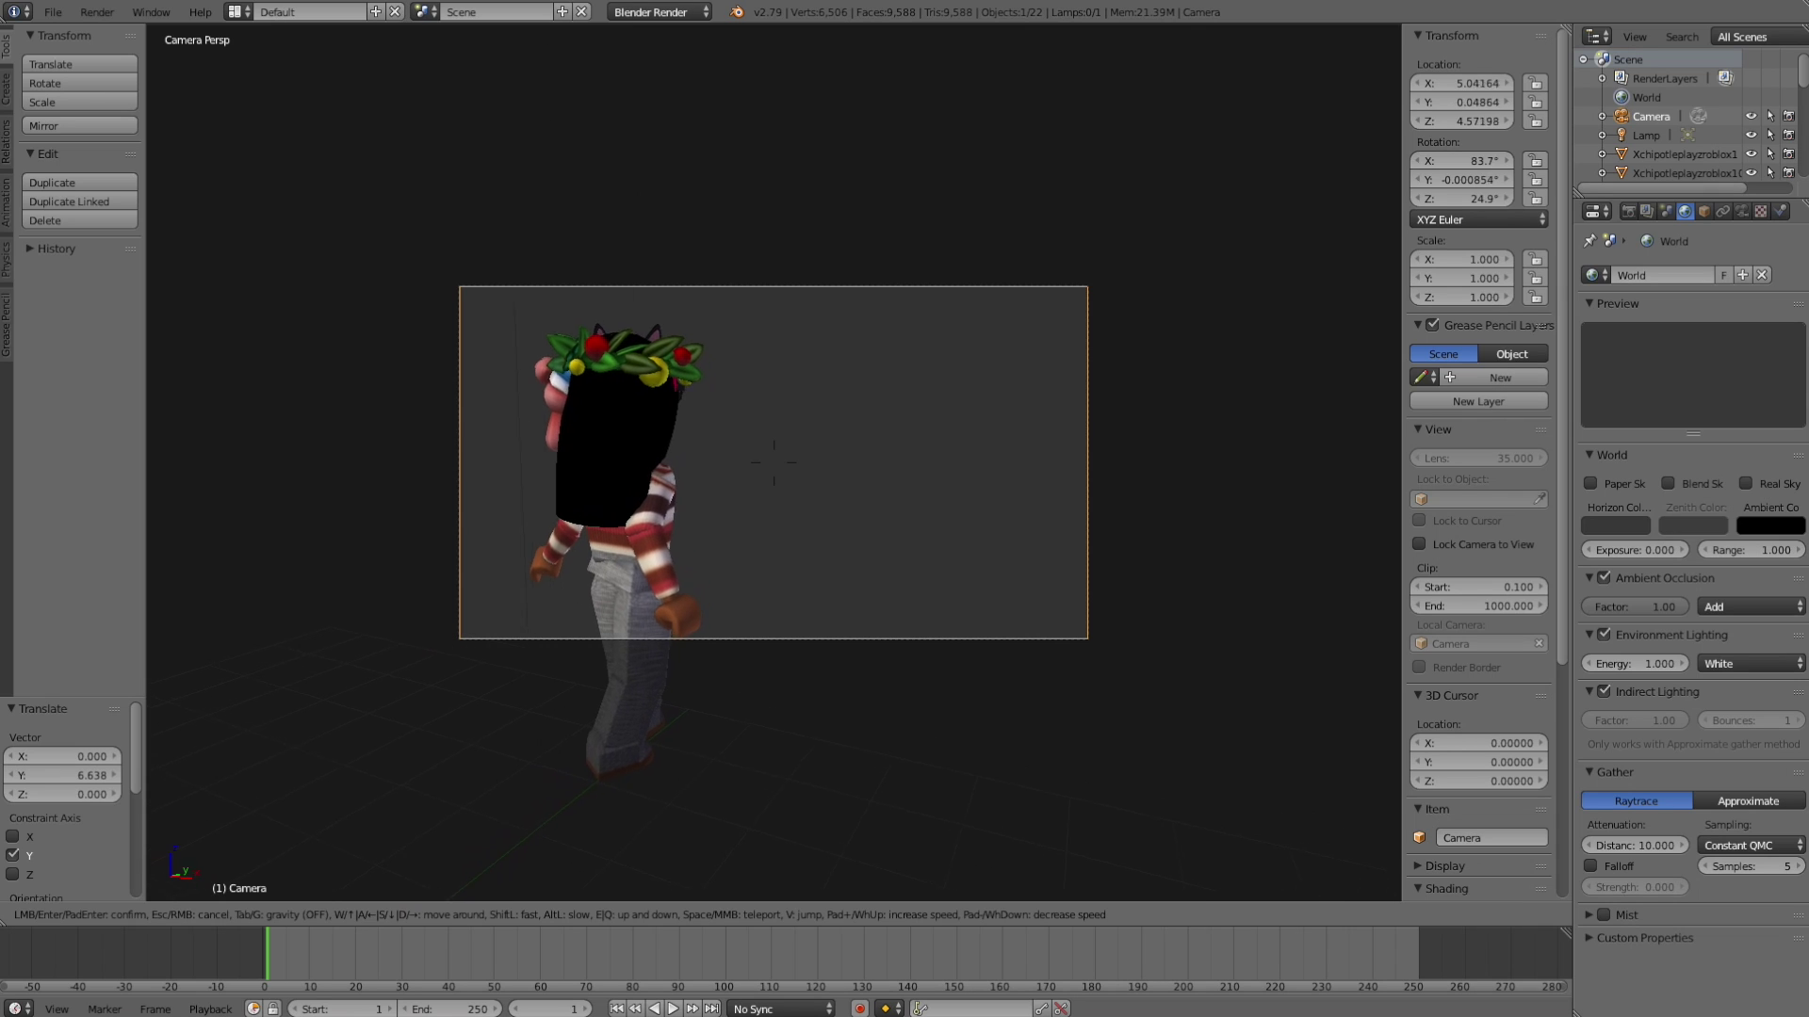
# Step: Fine-tune the camera's height, side offset and distance, then confirm its position near the avatar
pyautogui.press('d')
pyautogui.press('q')
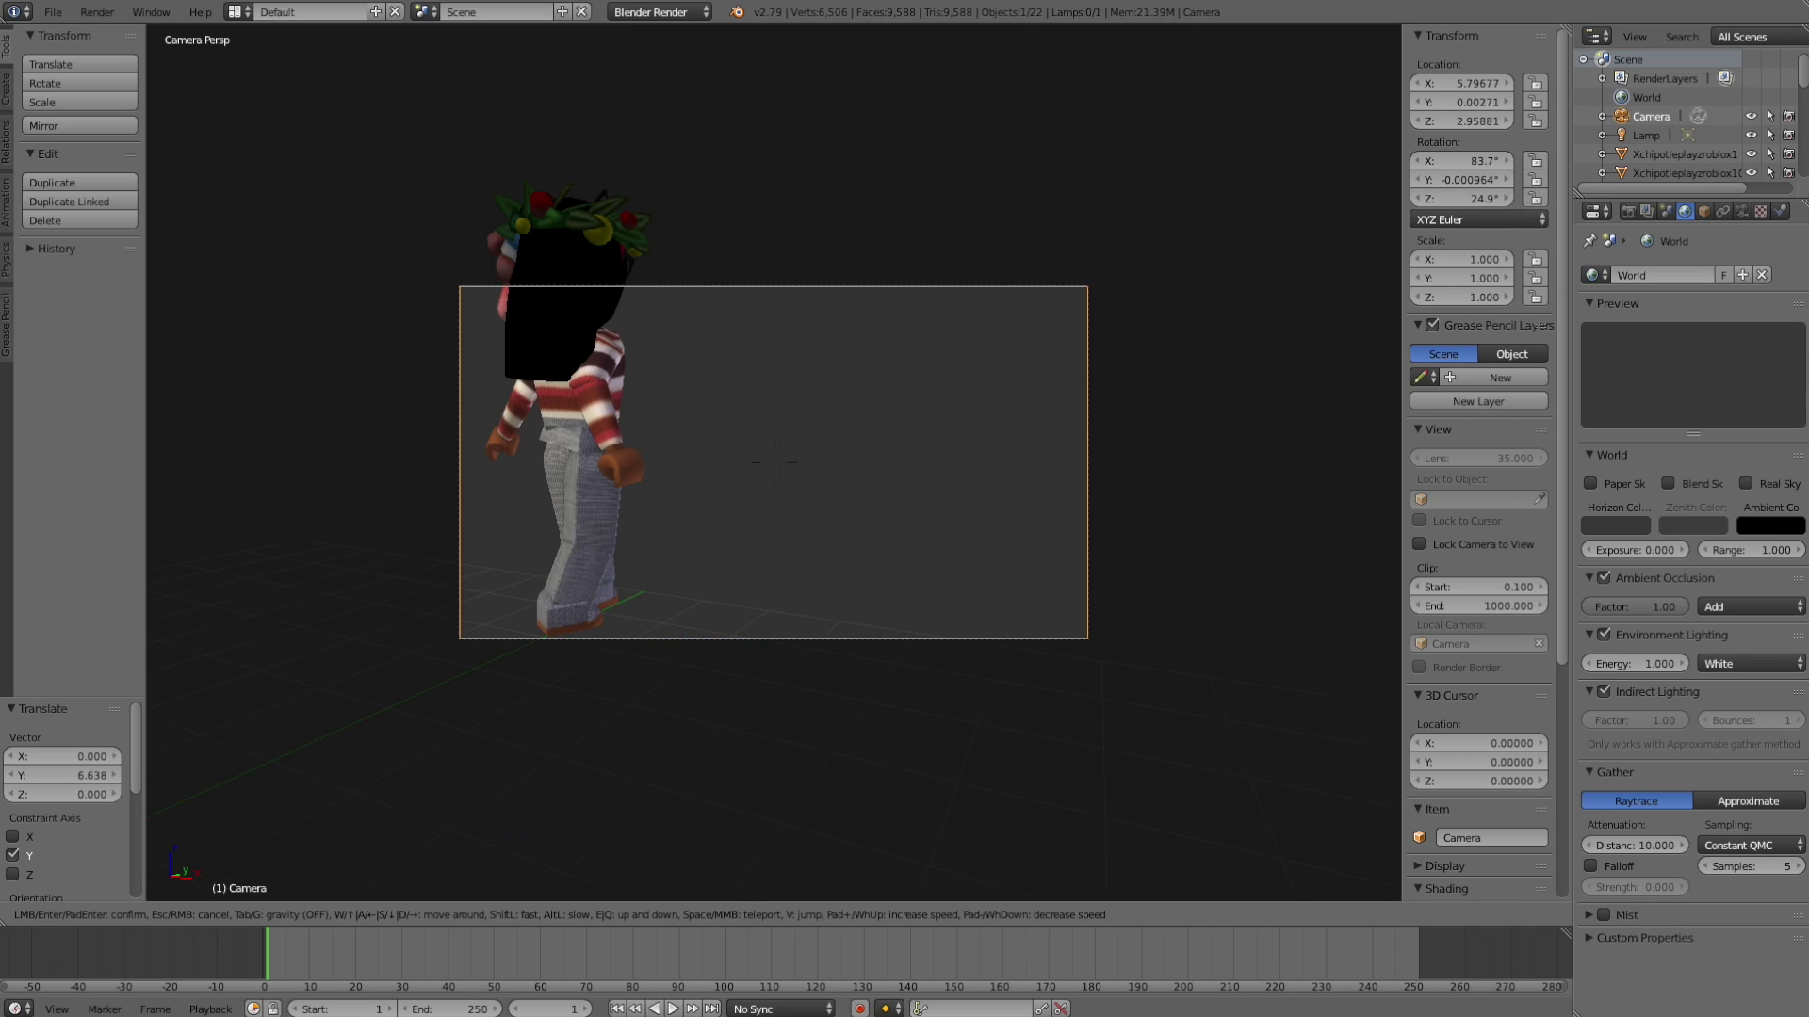
pyautogui.press('e')
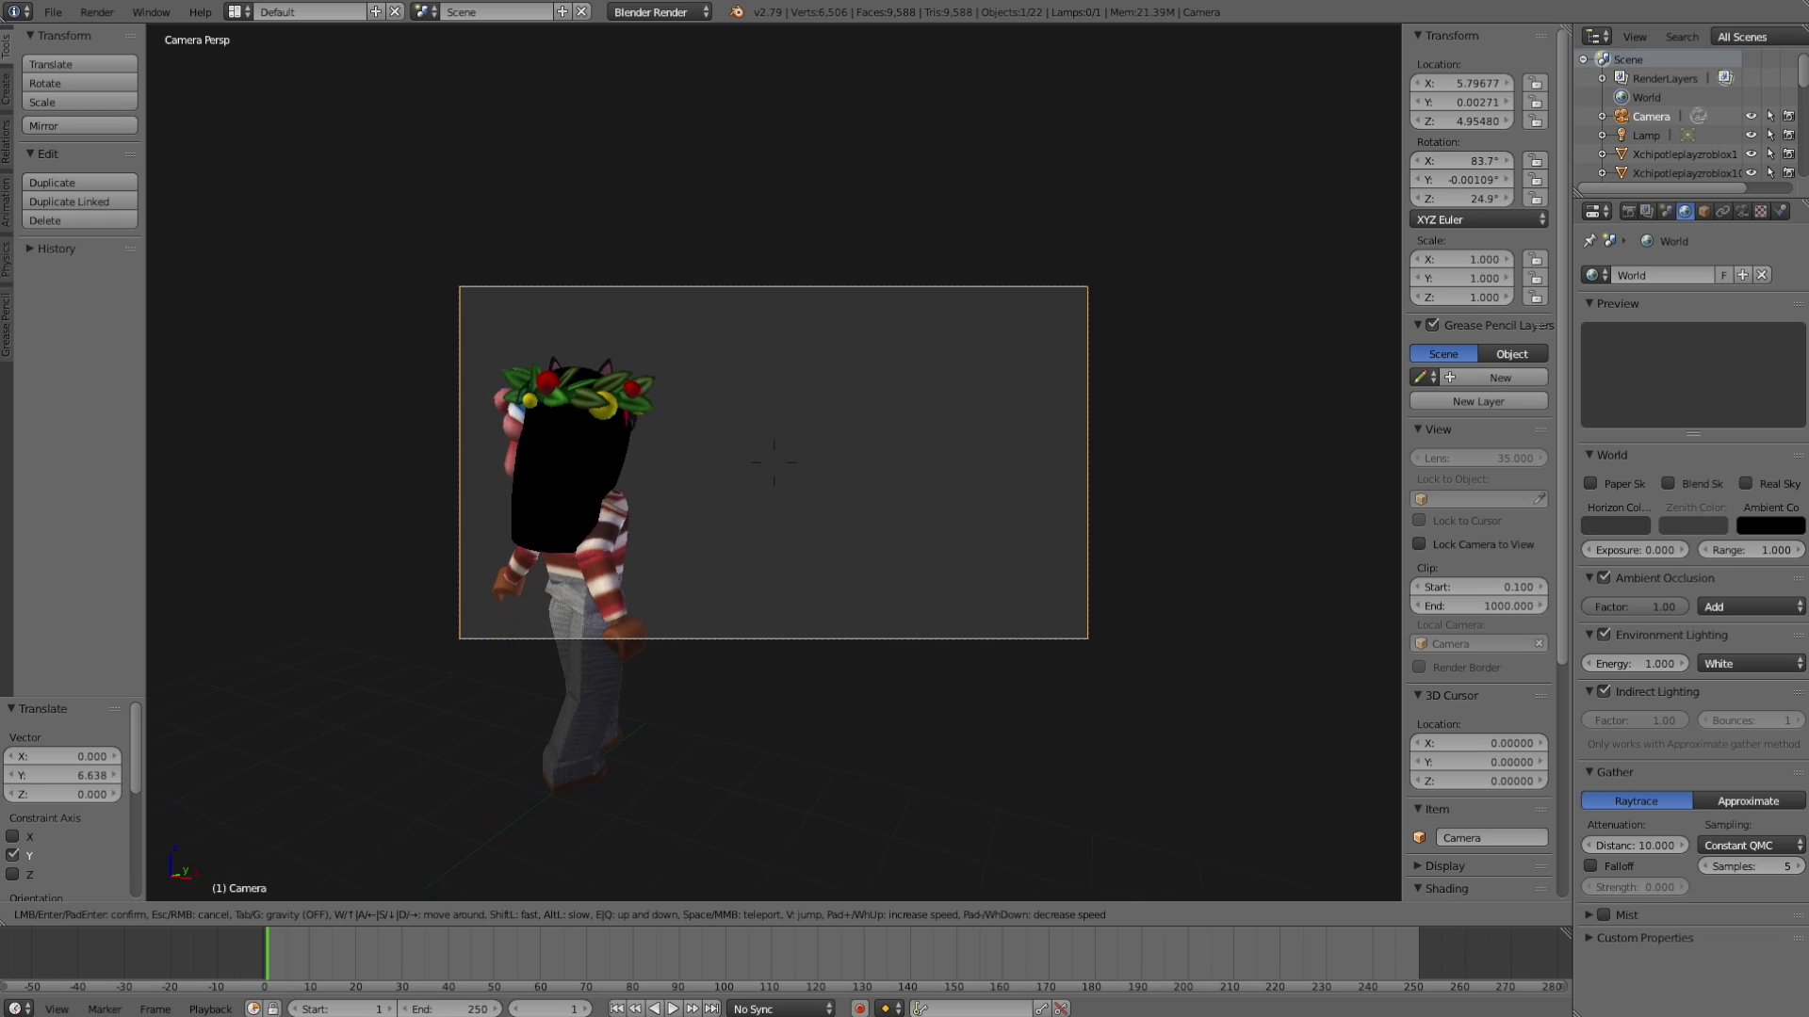
pyautogui.press('w')
pyautogui.press('a')
pyautogui.press('w')
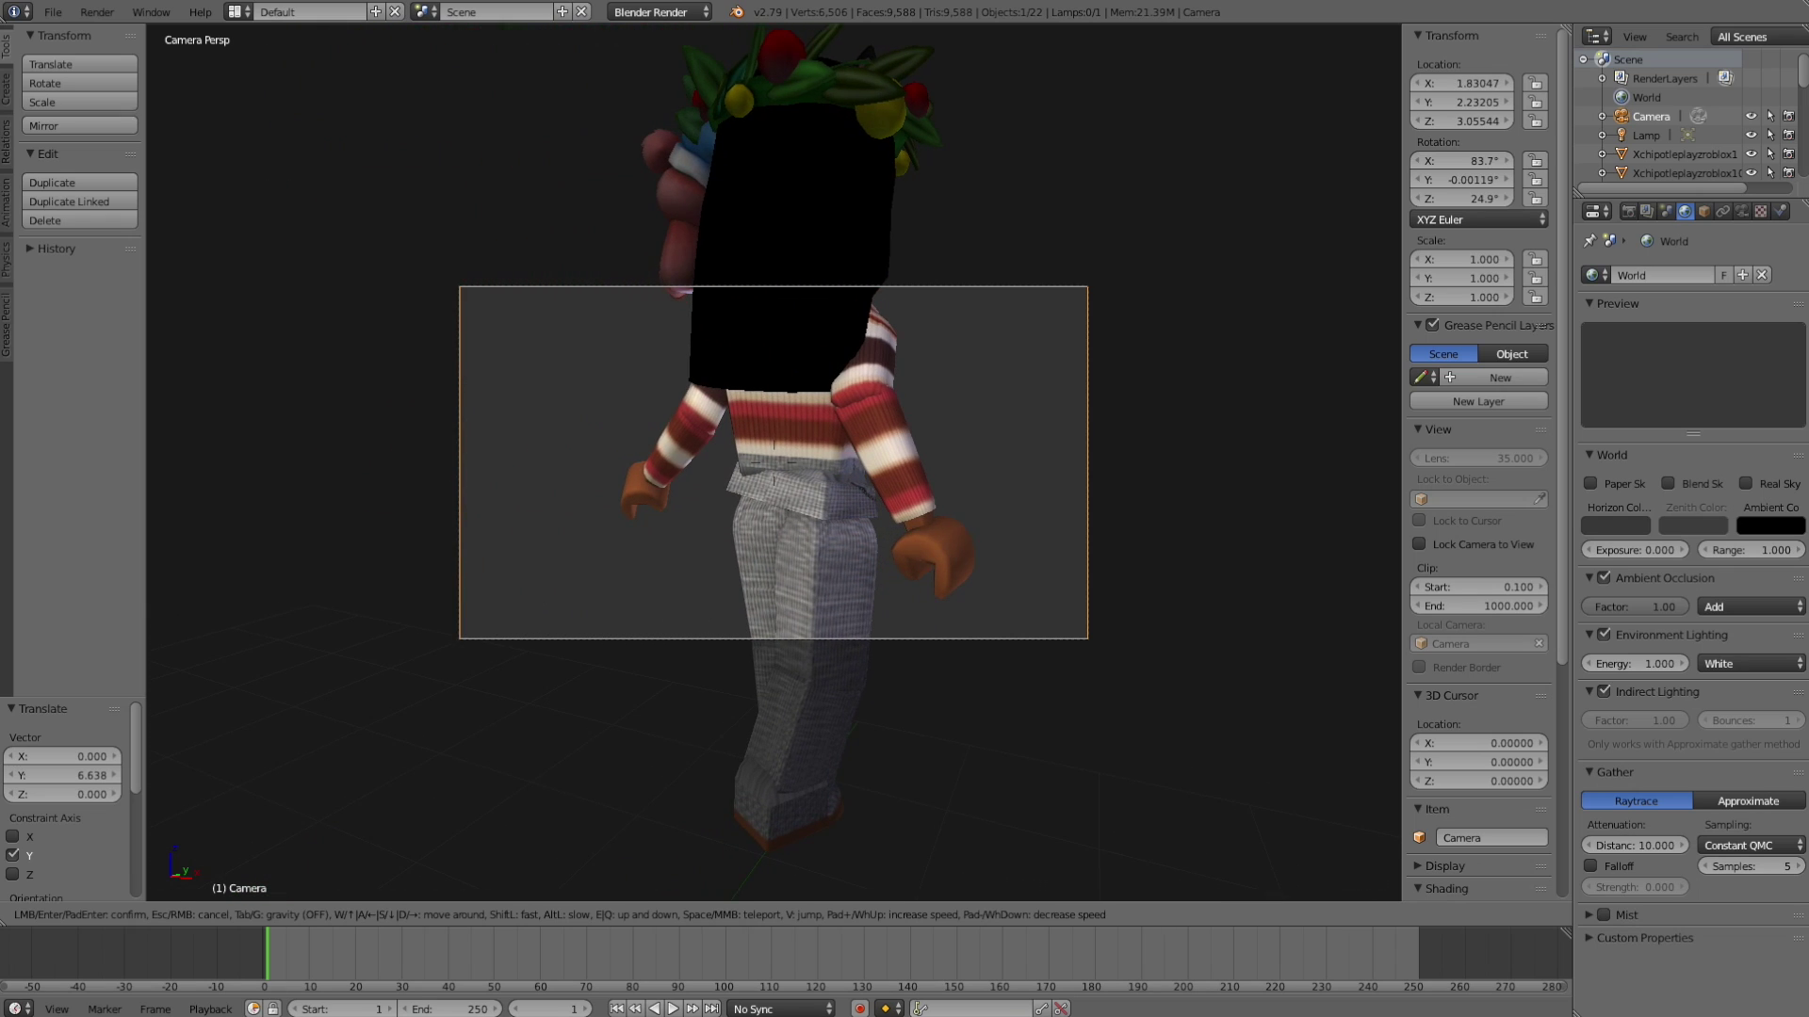
pyautogui.press('d')
pyautogui.press('s')
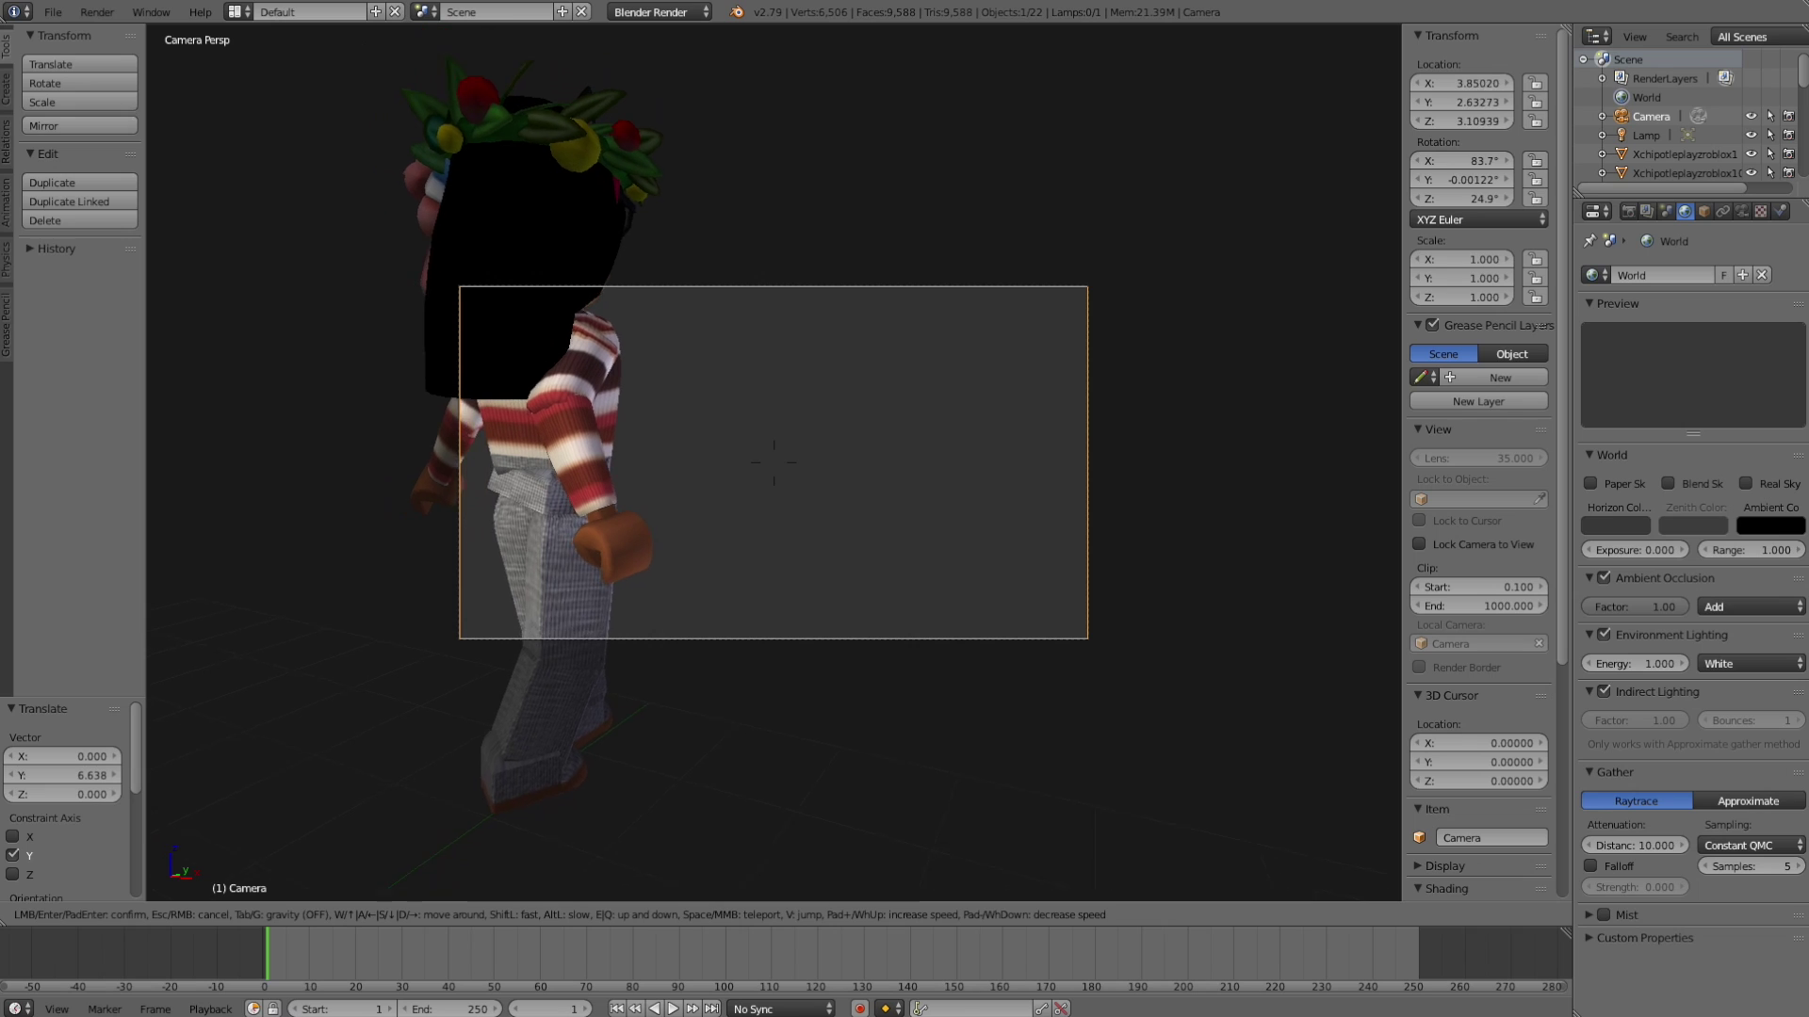
pyautogui.press('s')
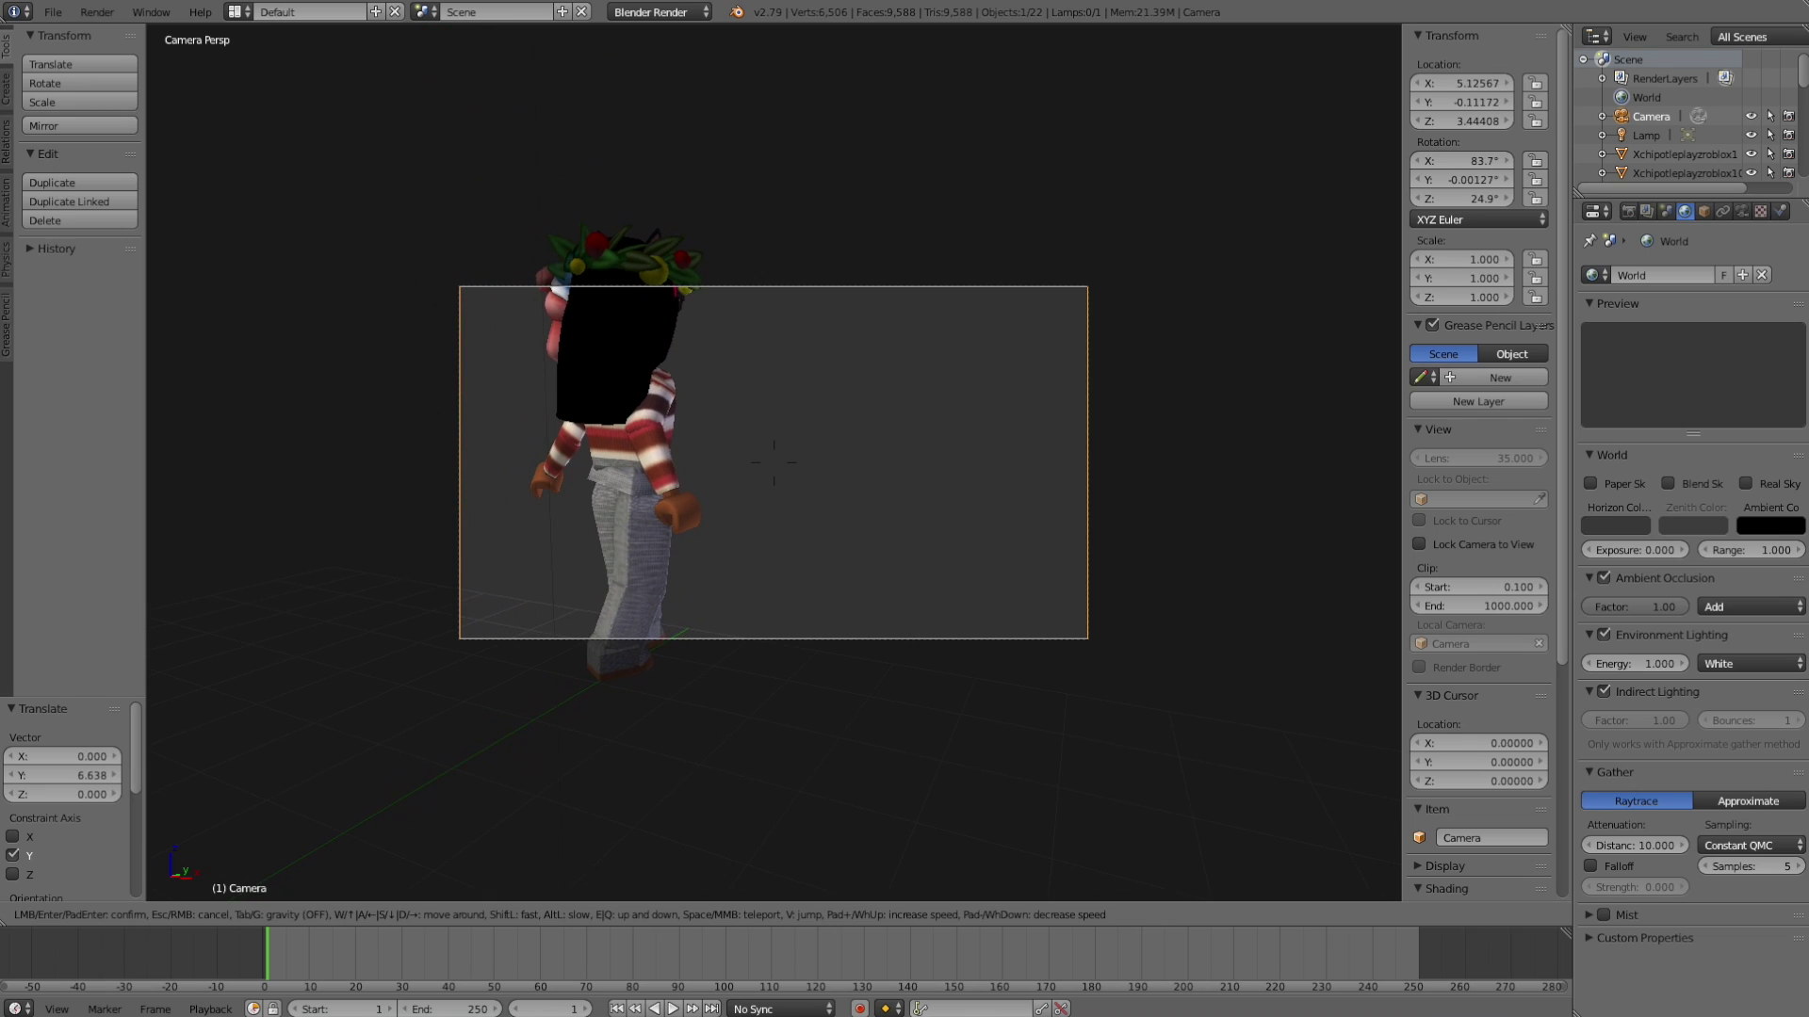
pyautogui.press('q')
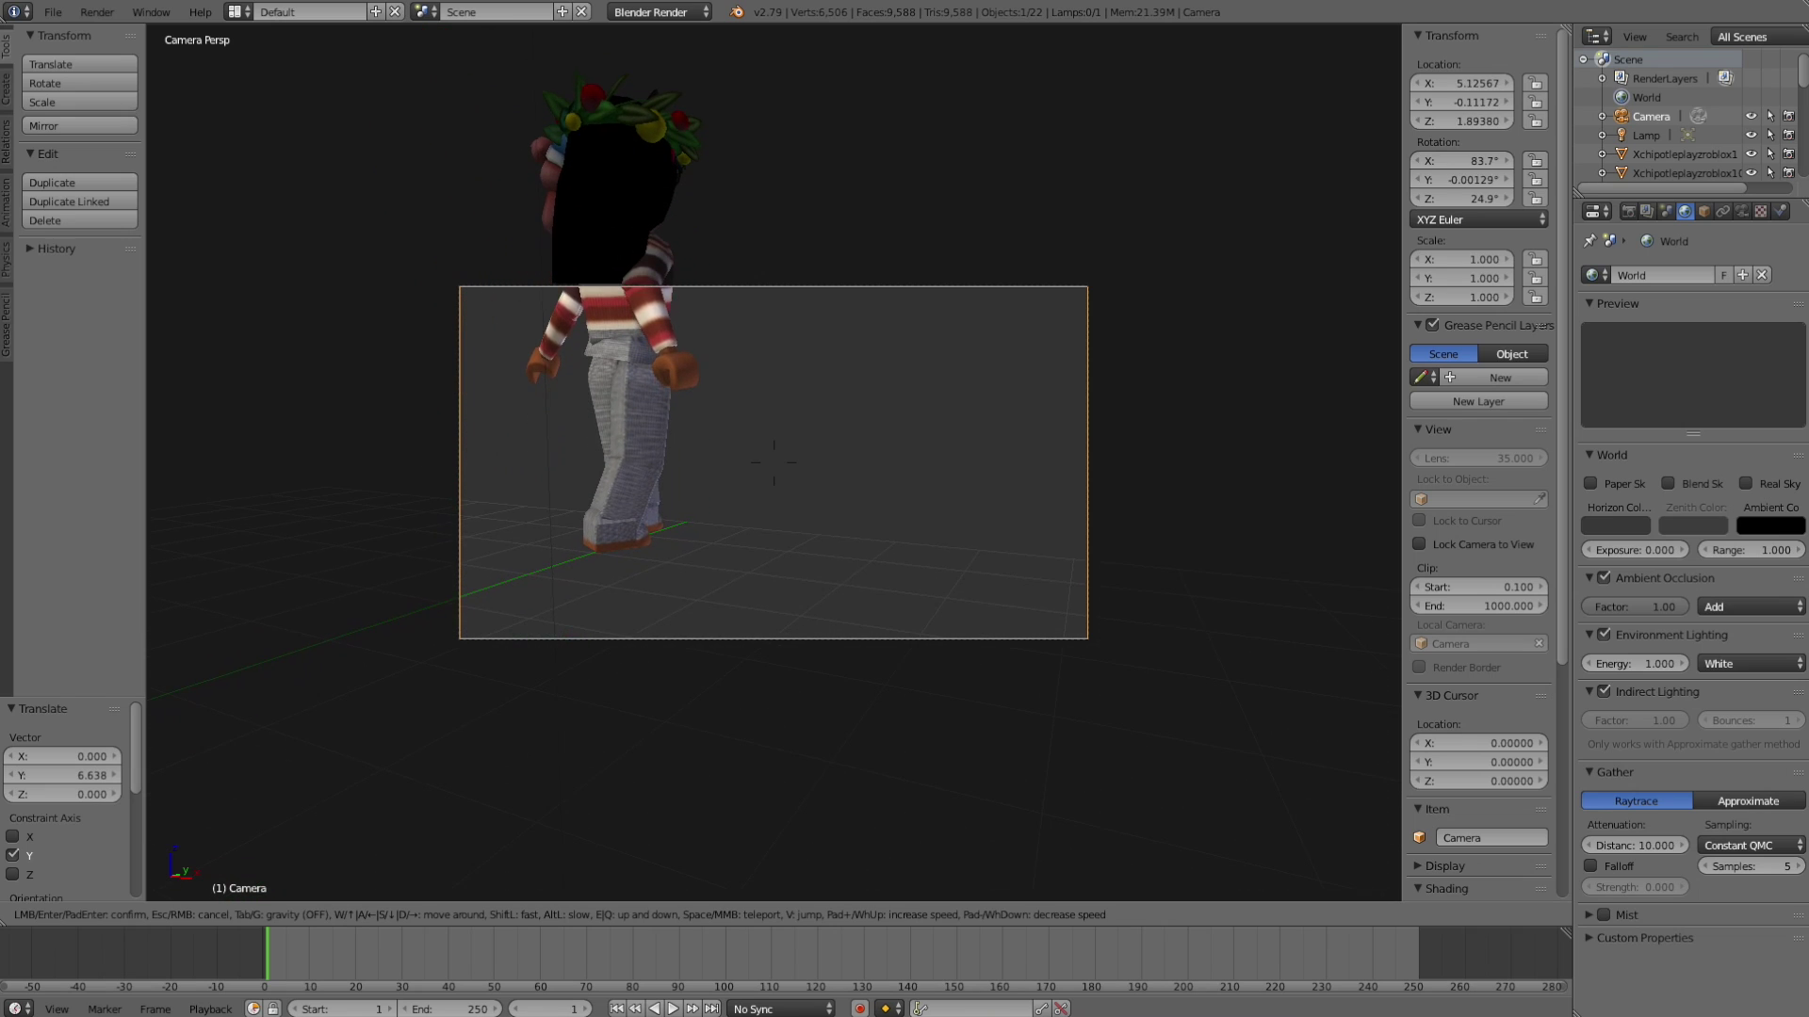
pyautogui.press('e')
pyautogui.press('space')
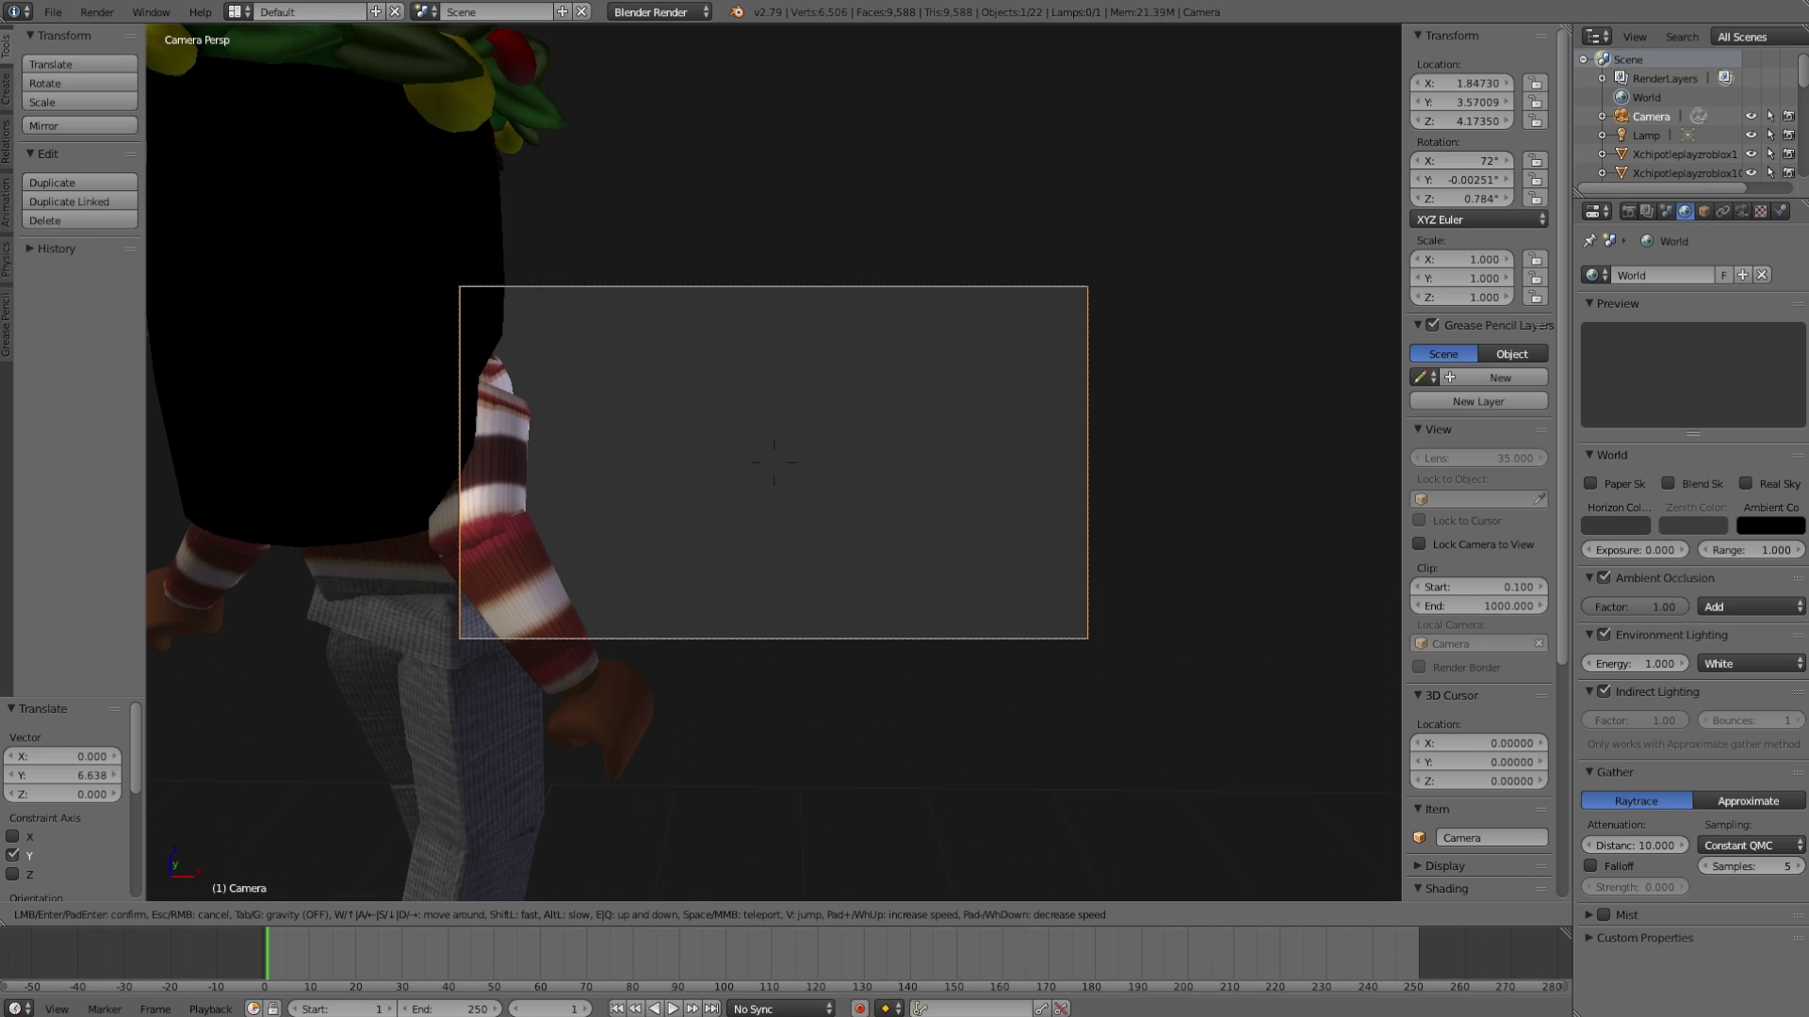
pyautogui.moveTo(772, 462)
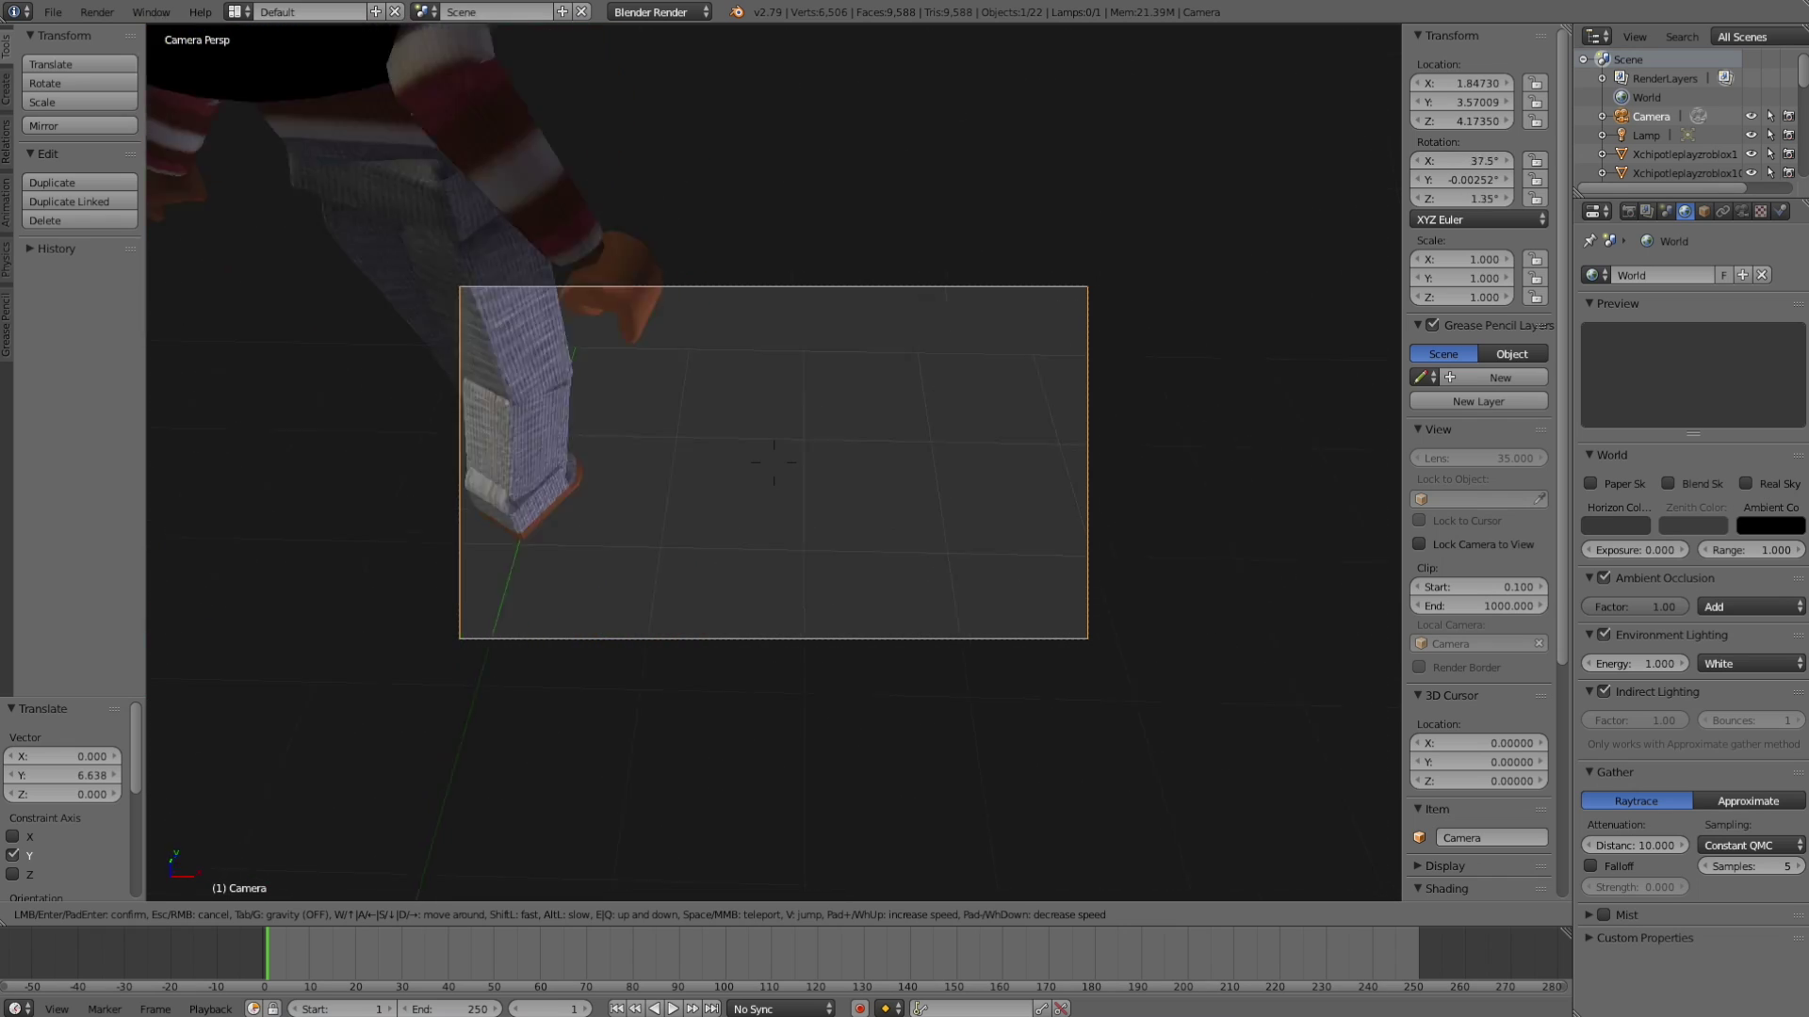